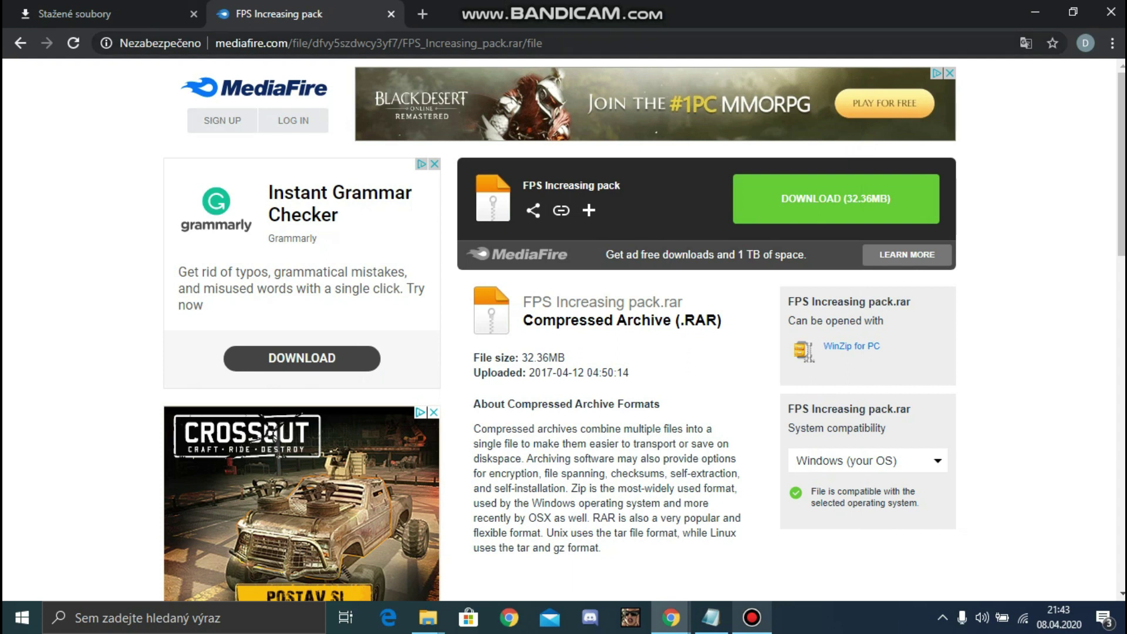
key(ctrl+l)
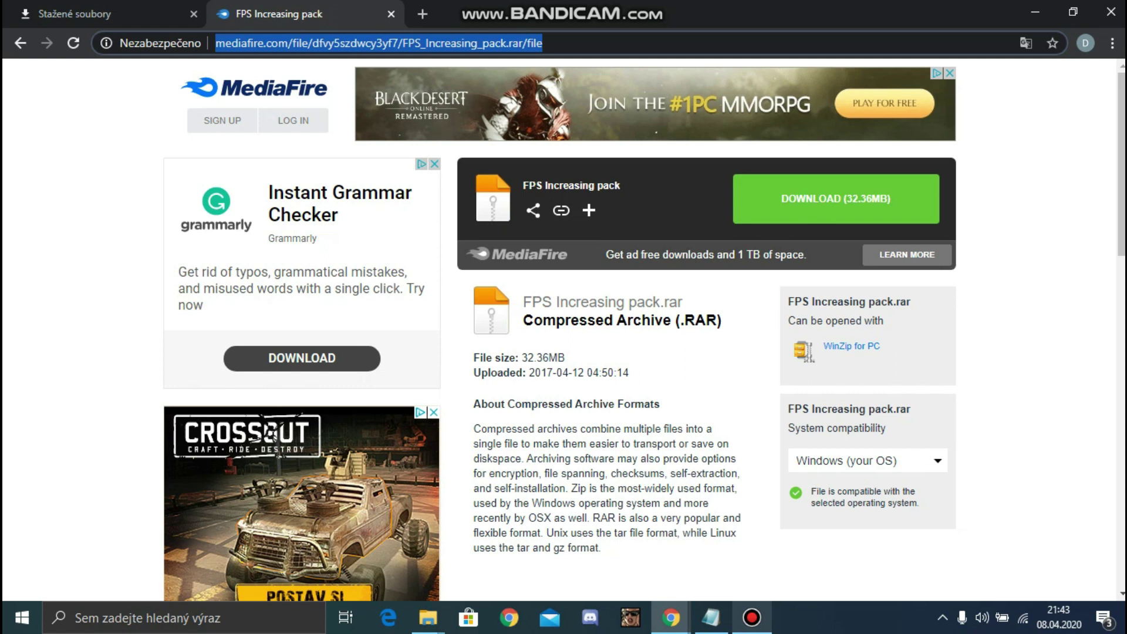
key(Escape)
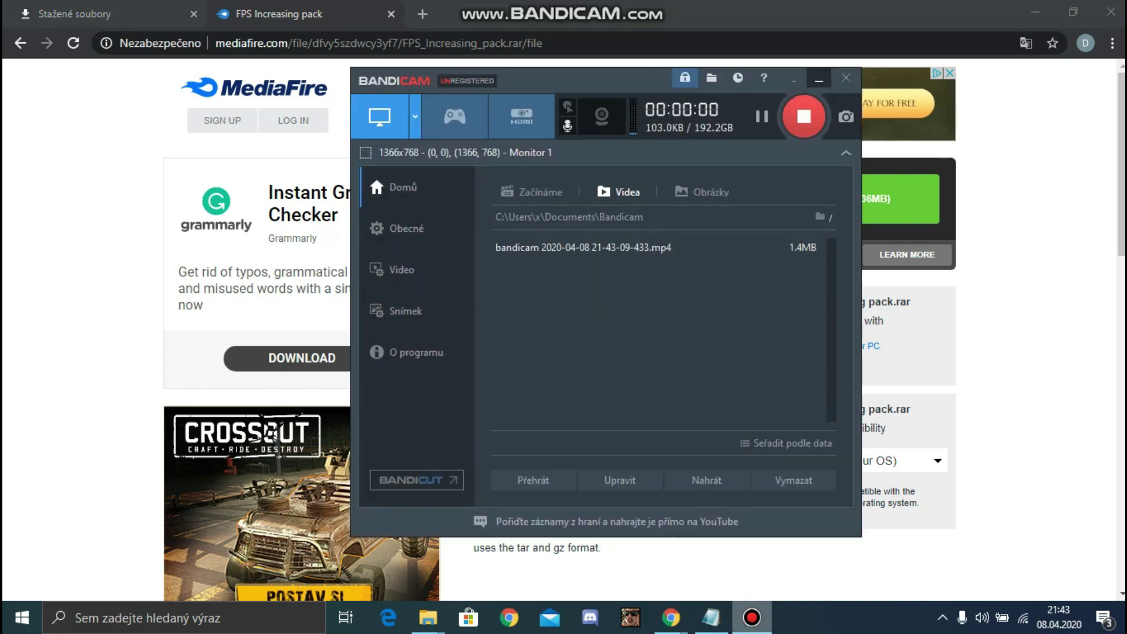
click(824, 81)
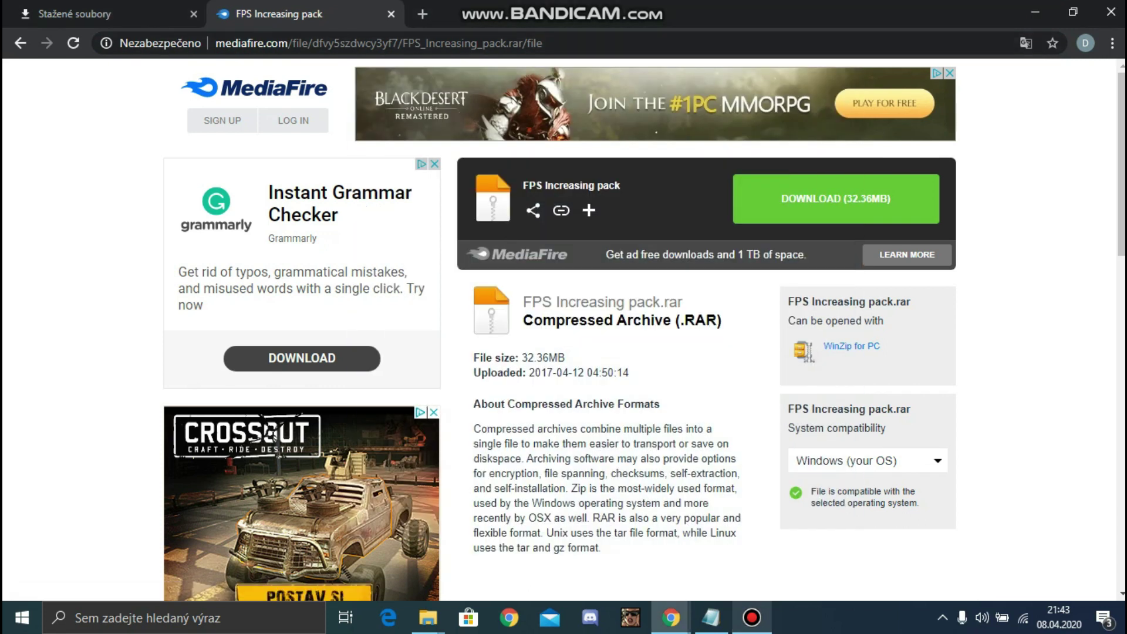
Show the downloaded FPS Increasing pack.rar in the browser's downloads list, and minimize the browser and folder windows to reach the desktop
click(106, 14)
drag(557, 12, 329, 40)
click(1120, 32)
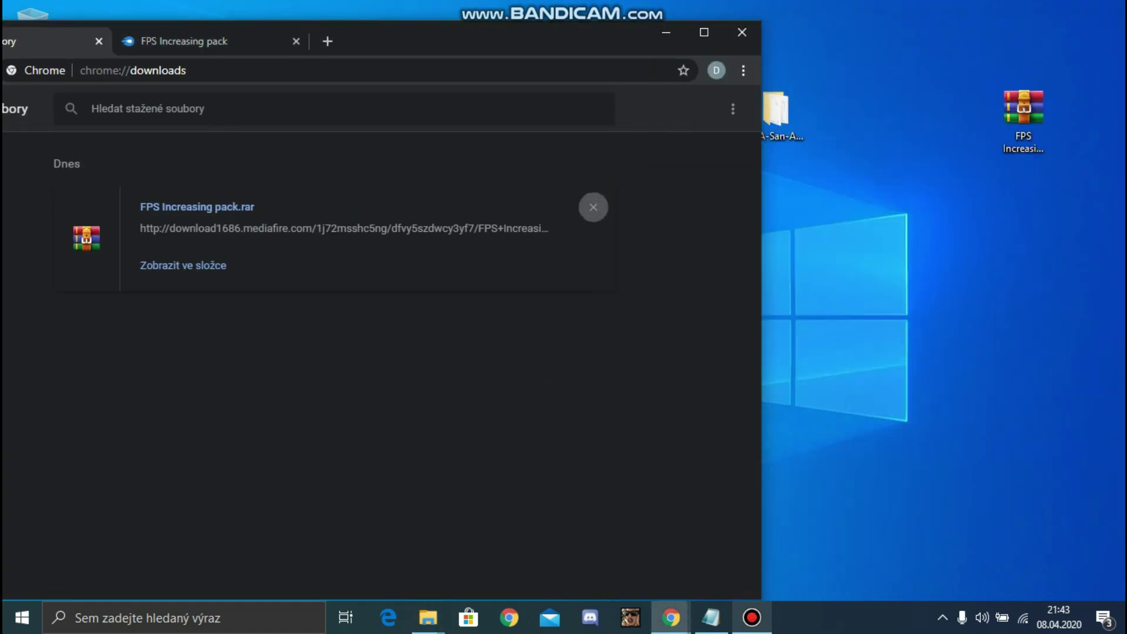
drag(1086, 140, 282, 224)
click(666, 32)
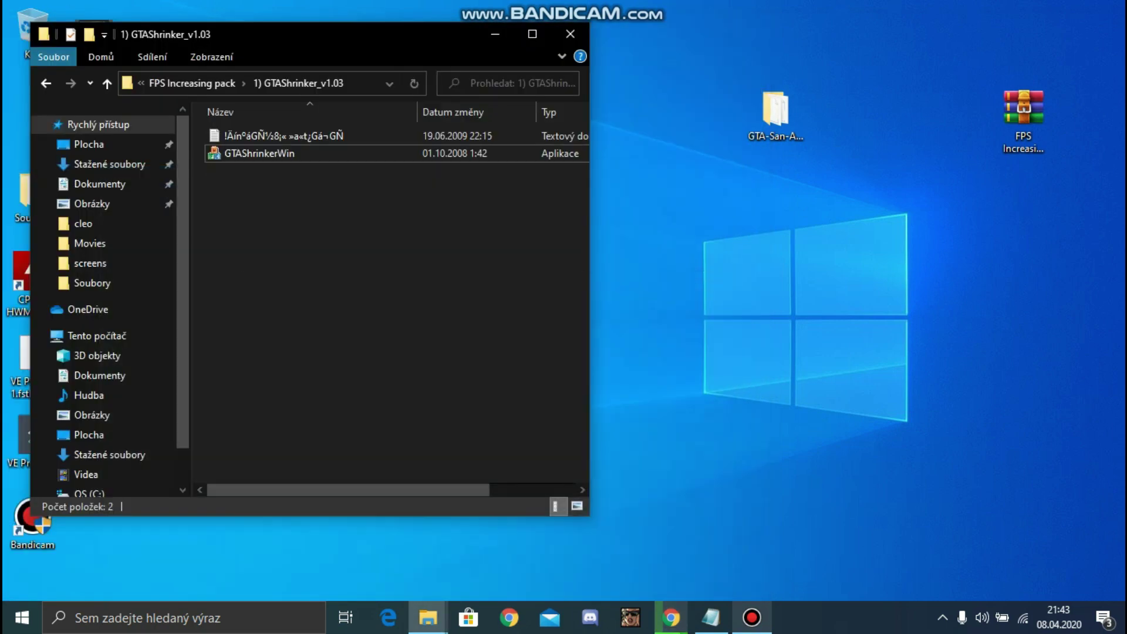
click(495, 34)
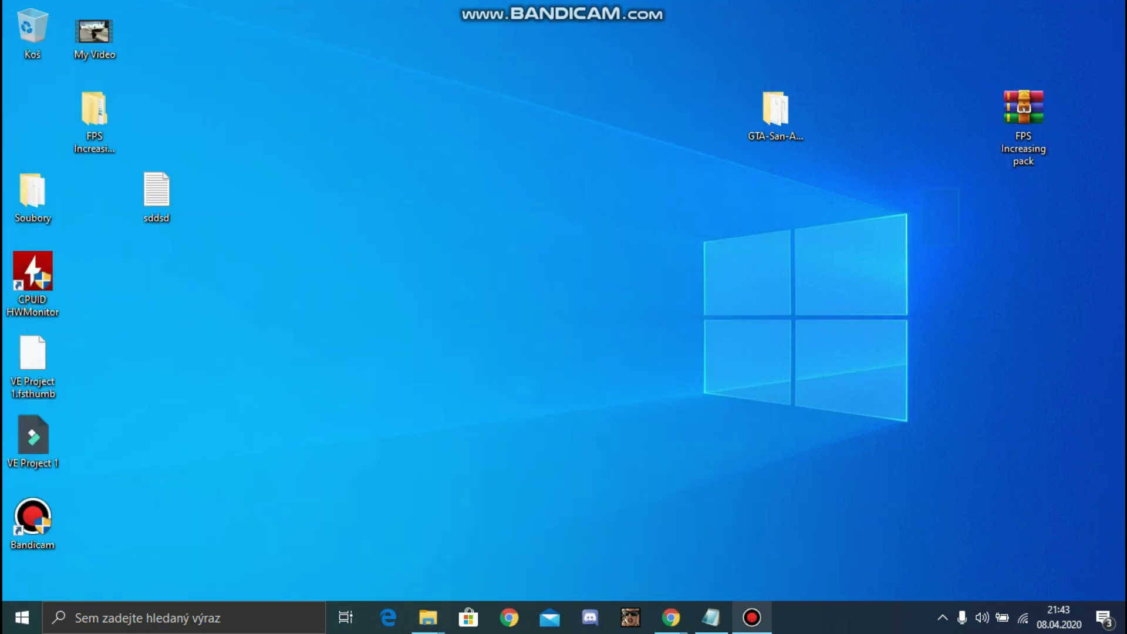
Extract the FPS Increasing pack archive onto the desktop and open the FPS Increasing pack folder
right_click(1025, 129)
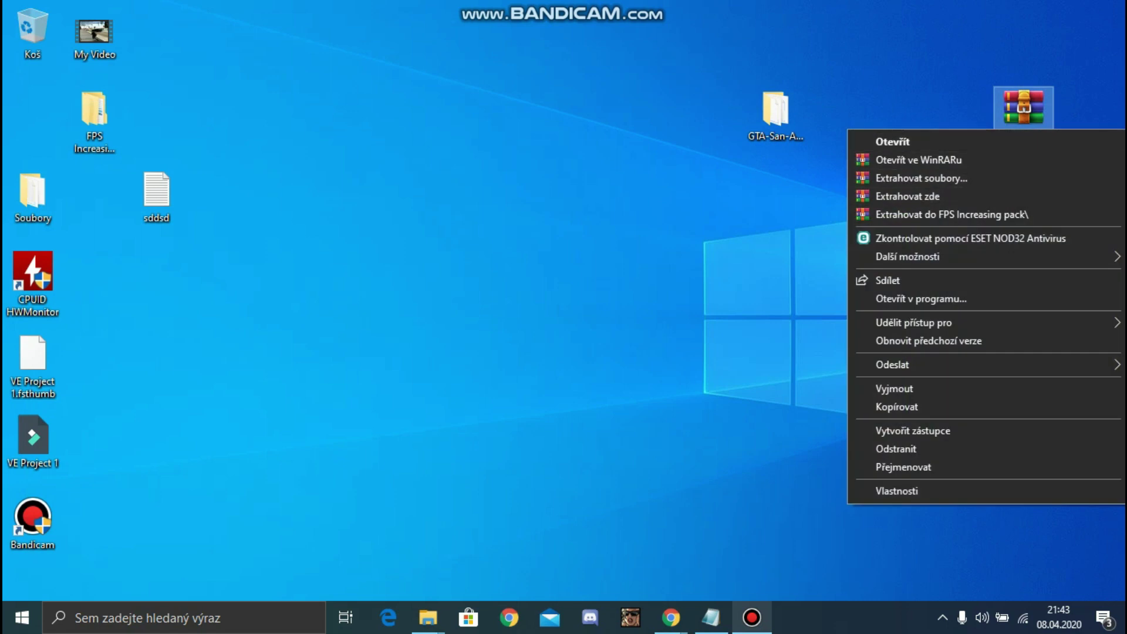
click(907, 196)
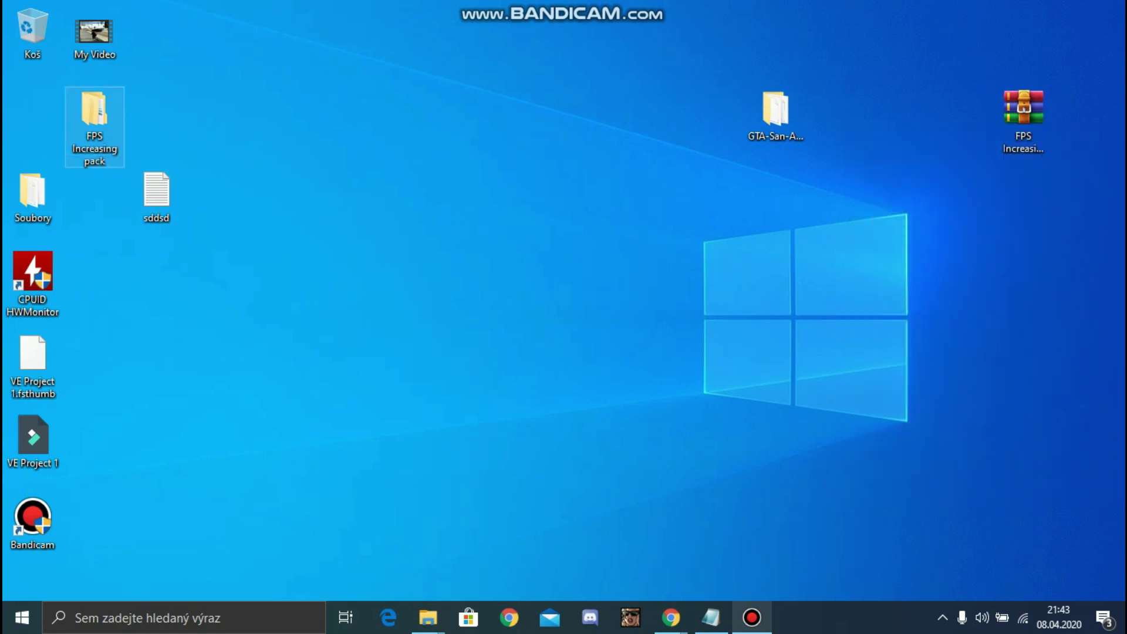
double_click(95, 126)
drag(311, 35, 254, 37)
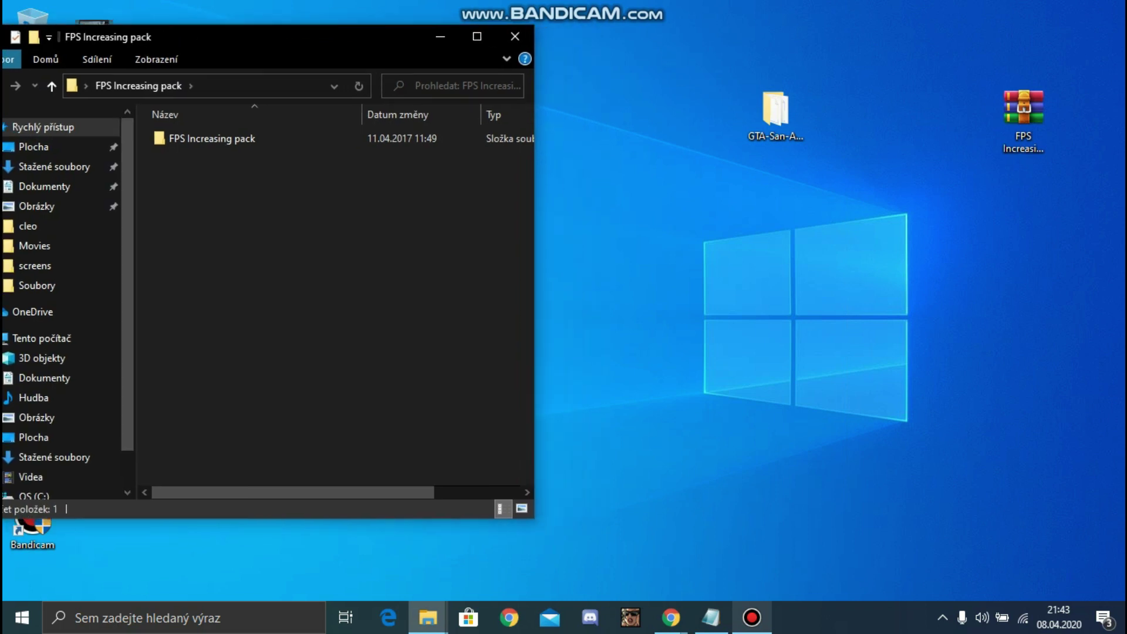
Open the GTA-San-Andreas-plna-hra-cz game folder in a second window, and open the inner FPS Increasing pack folder in the first
double_click(776, 115)
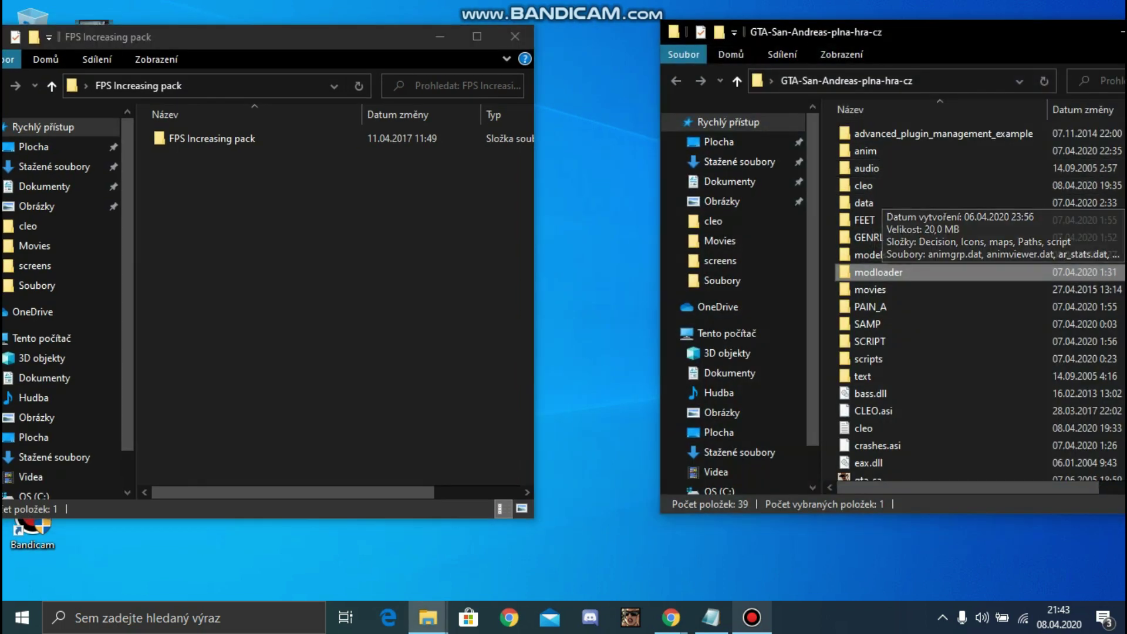
double_click(212, 138)
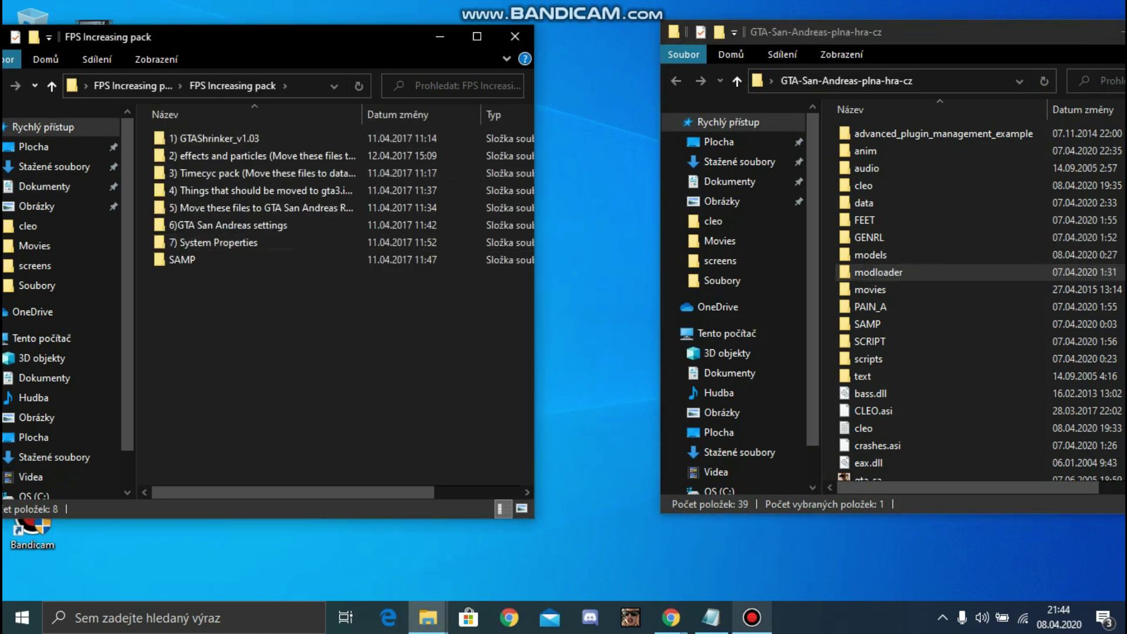
drag(276, 320, 257, 138)
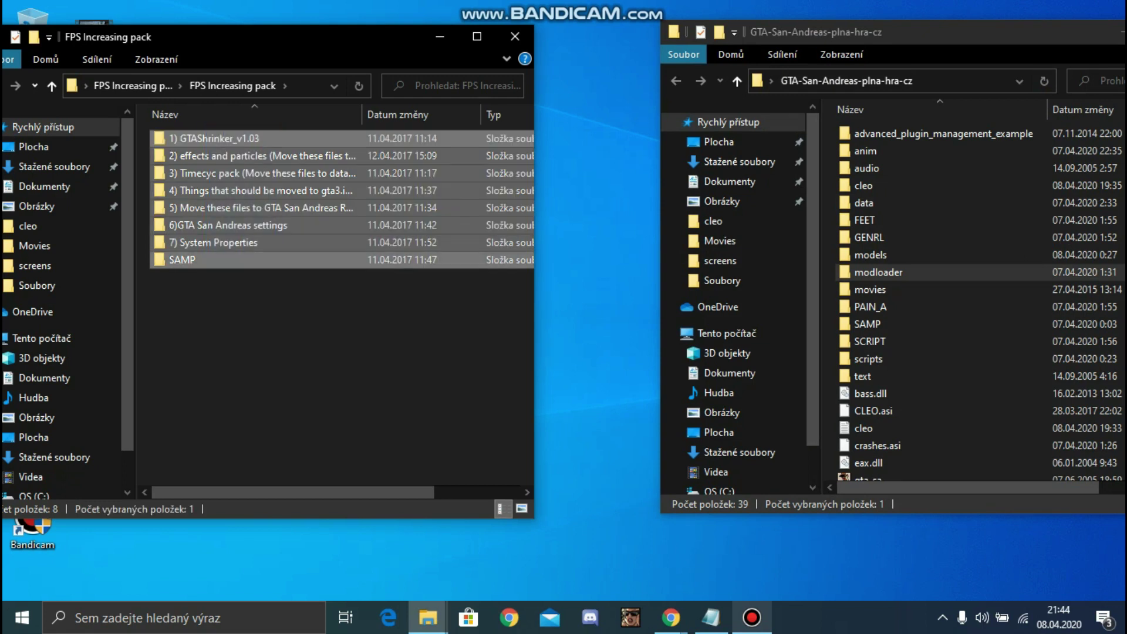
click(276, 320)
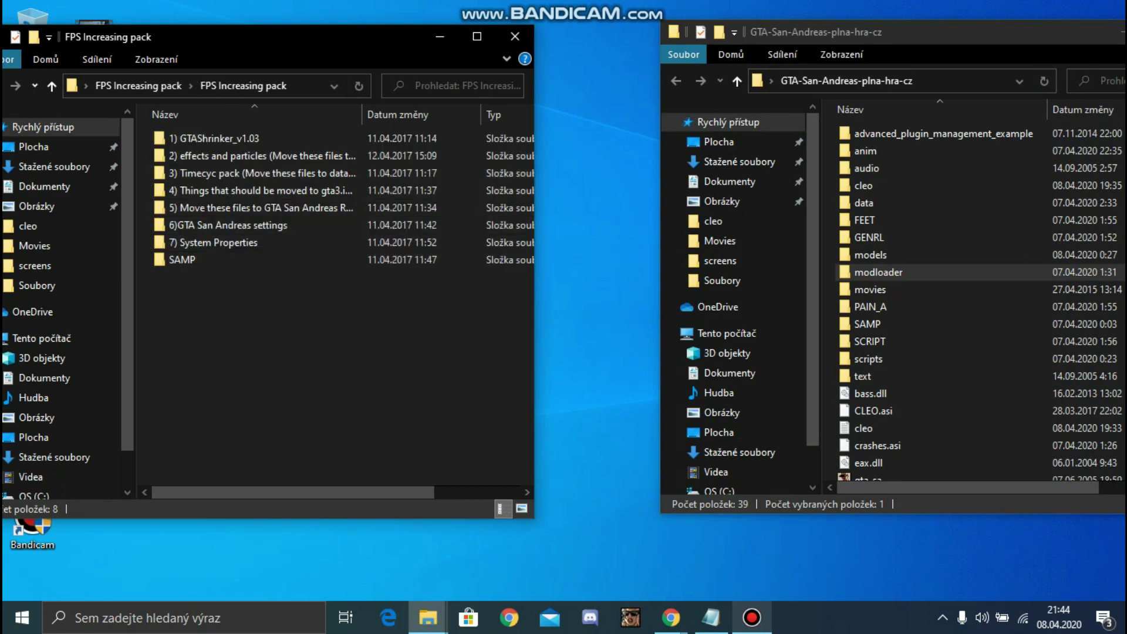
drag(297, 325, 188, 168)
Open the 1) GTAShrinker_v1.03 folder and run GTAShrinkerWin as administrator
click(213, 139)
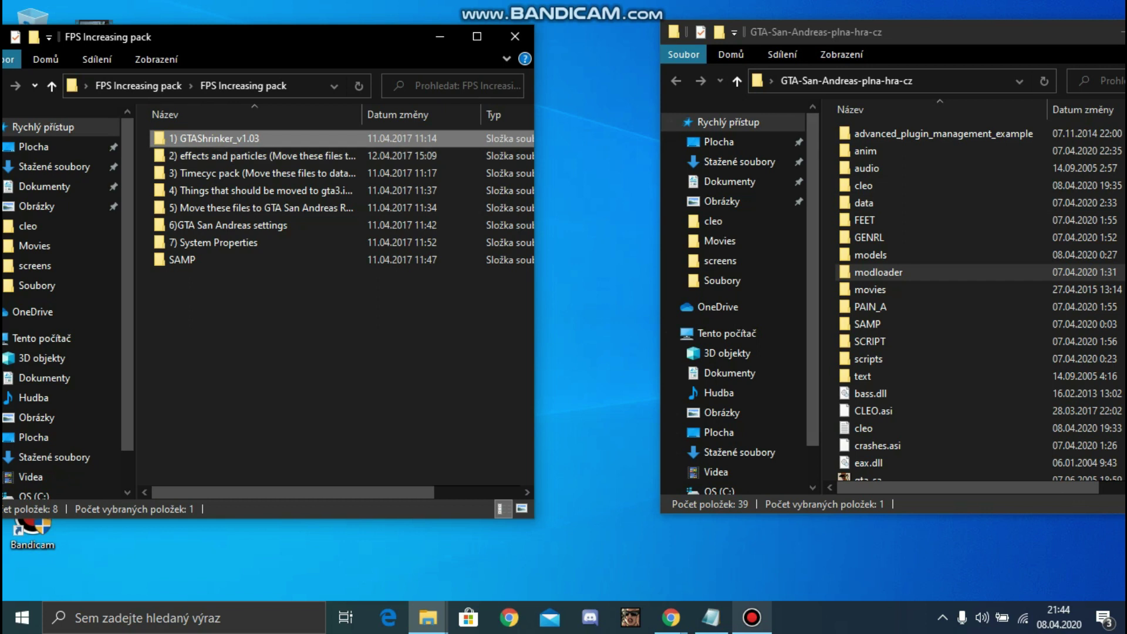
double_click(214, 139)
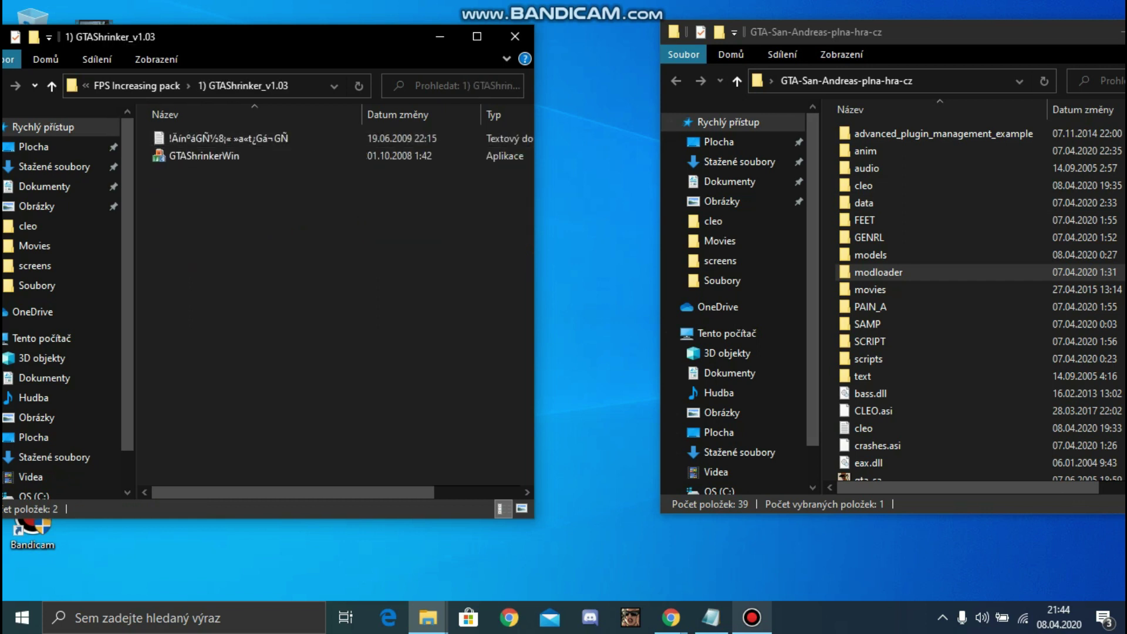
click(221, 155)
right_click(223, 154)
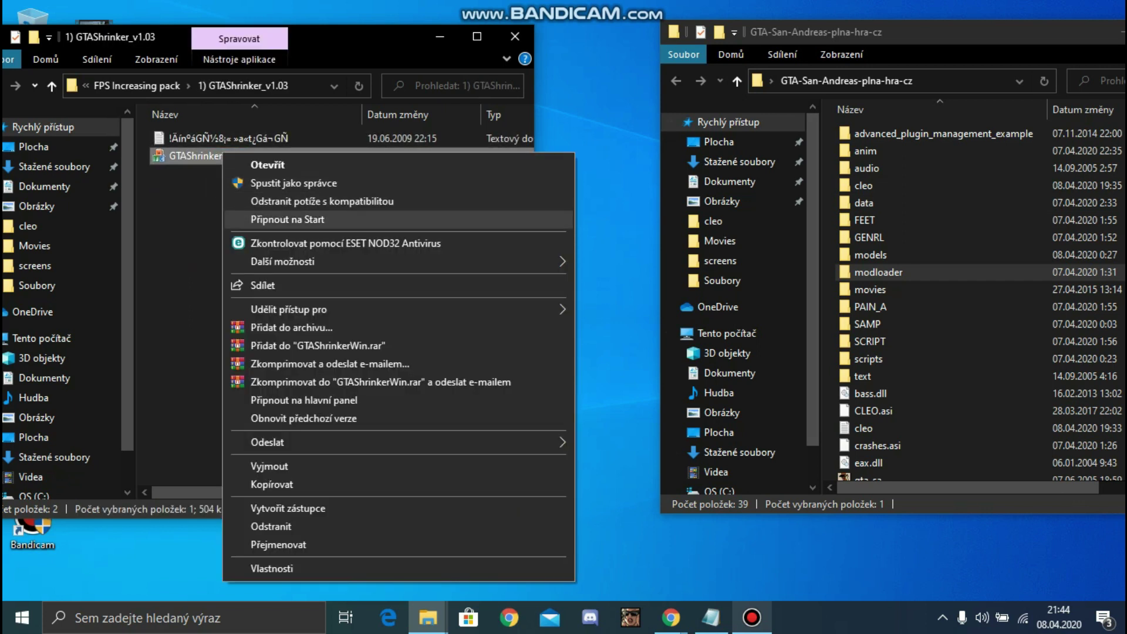
click(293, 182)
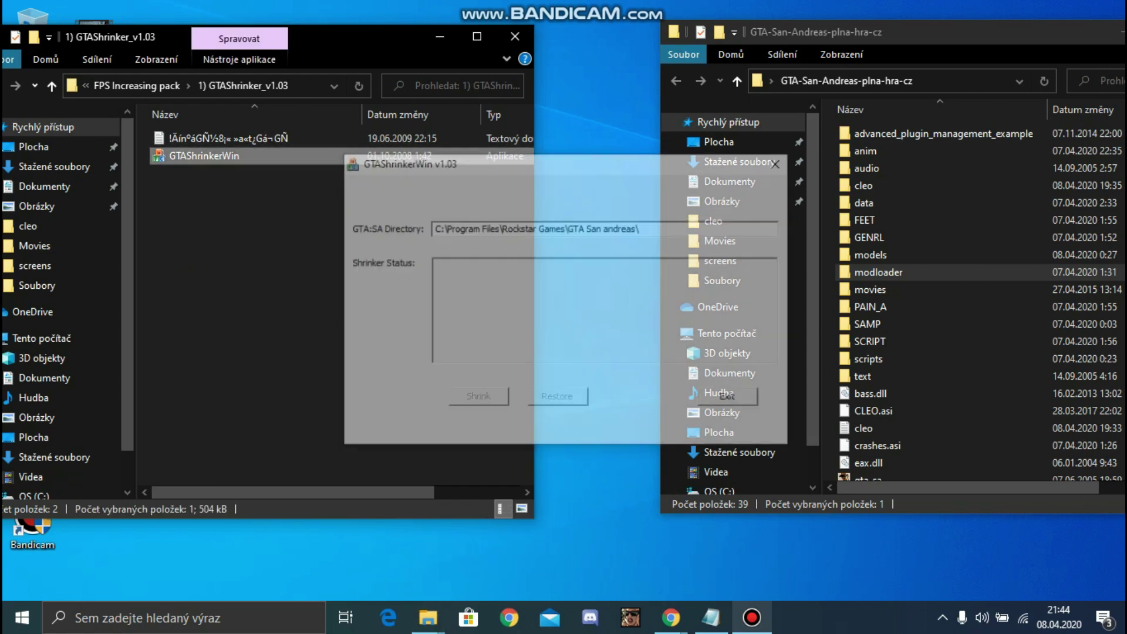
drag(490, 165, 292, 153)
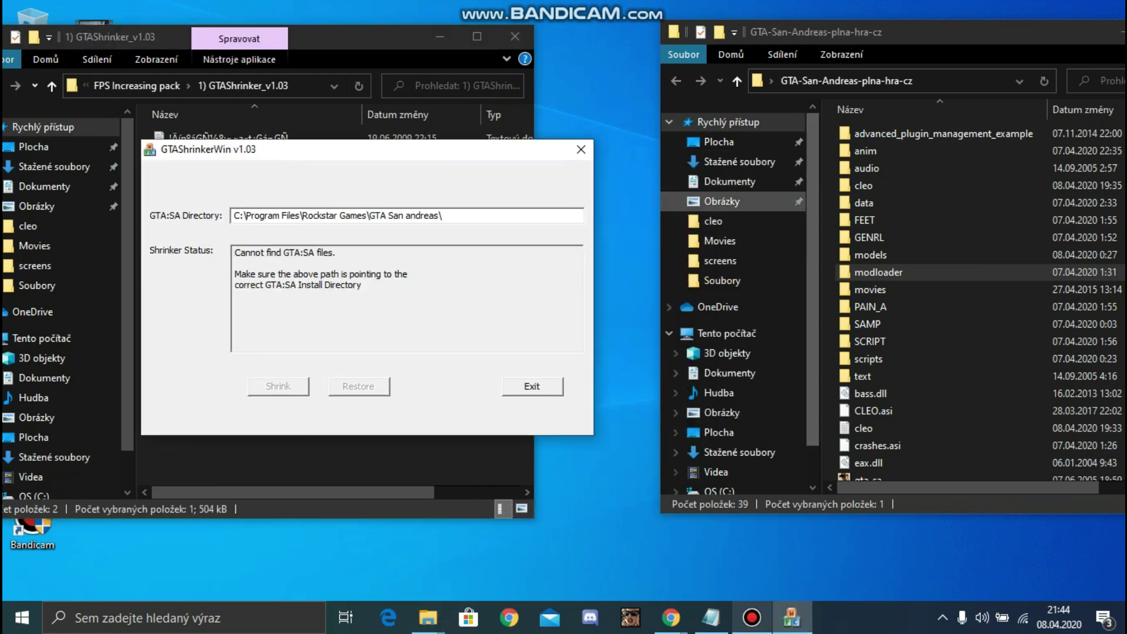
Copy the game directory path from the location shown in the models folder's properties
right_click(870, 254)
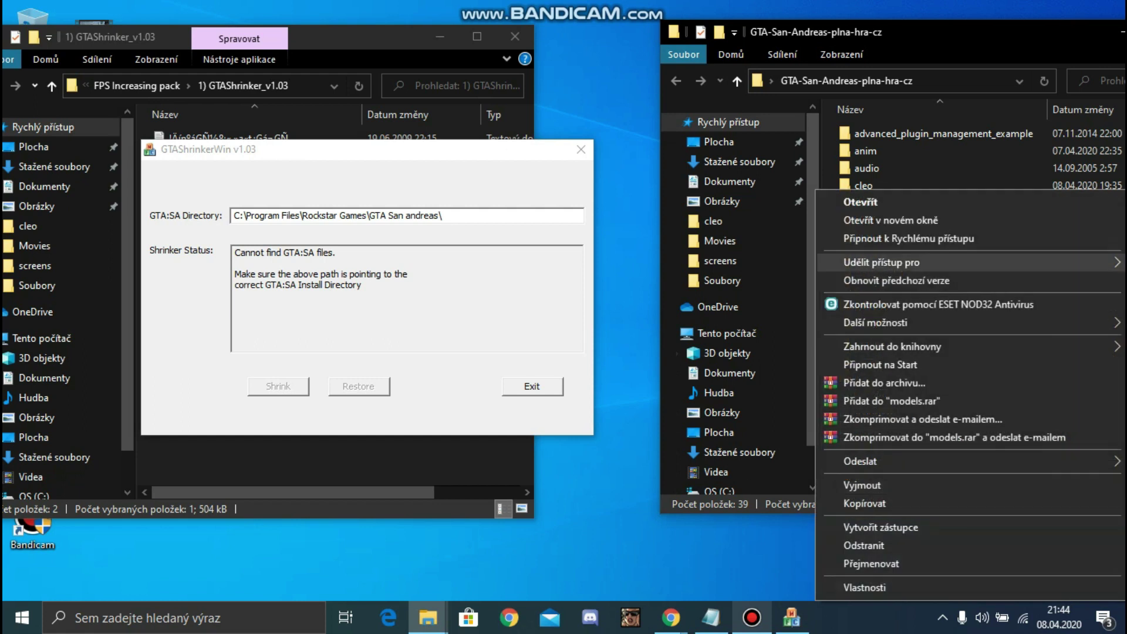
click(865, 588)
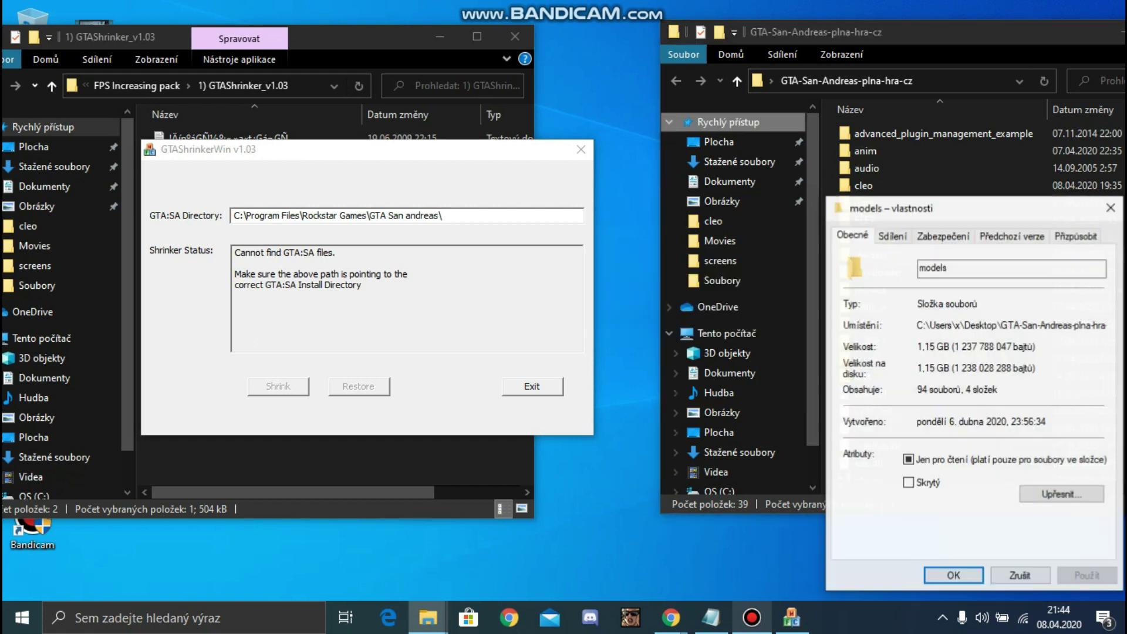
drag(930, 209, 714, 109)
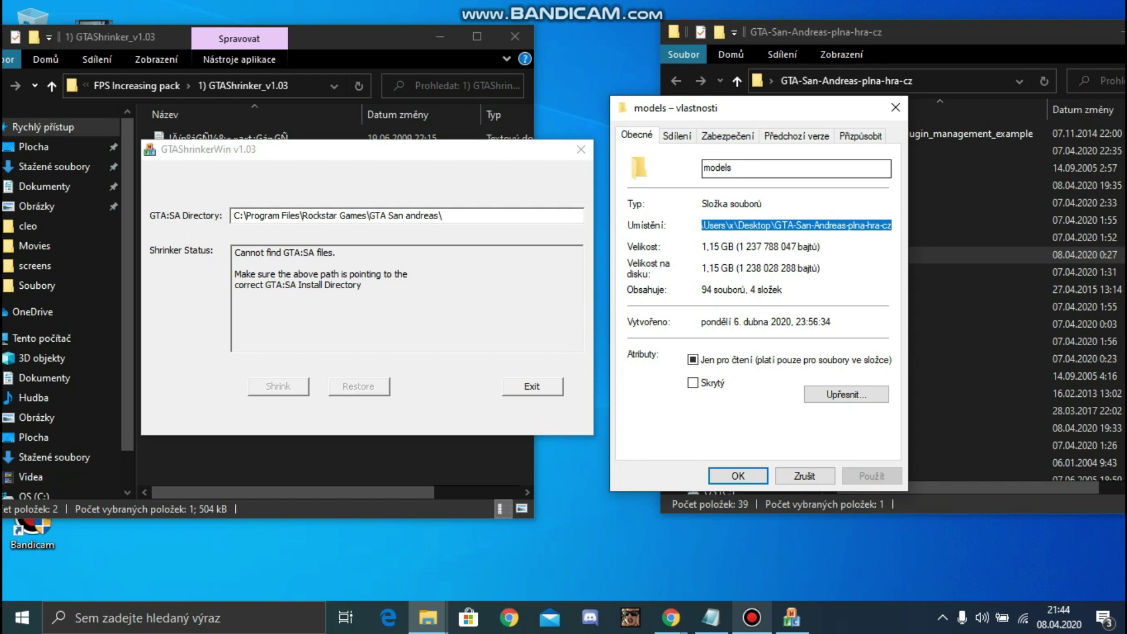
right_click(800, 229)
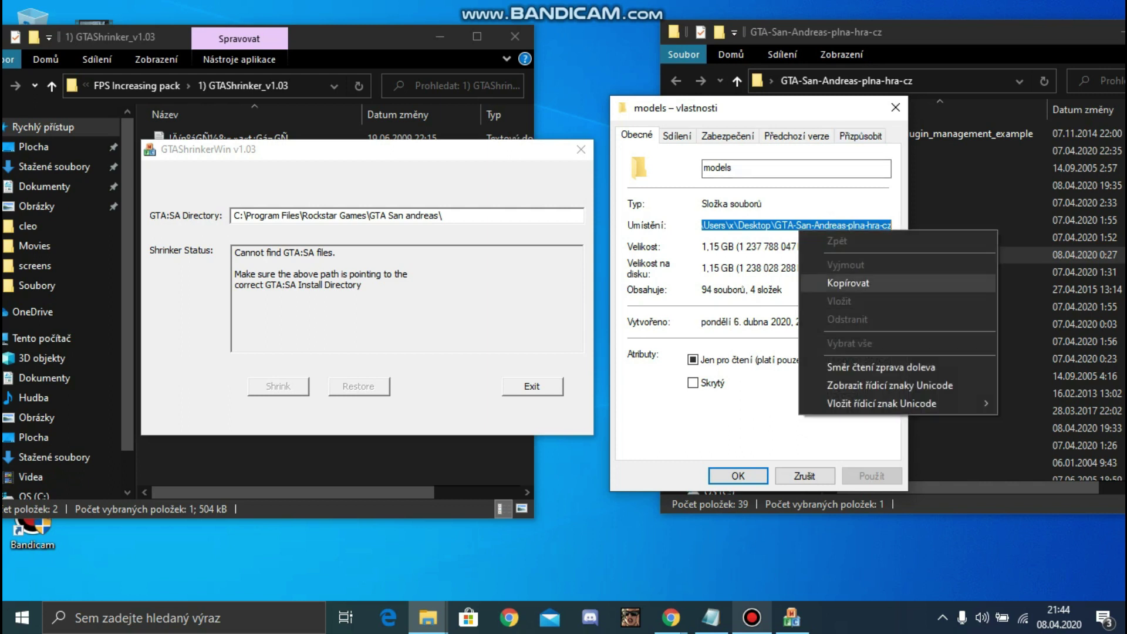
click(848, 283)
click(895, 107)
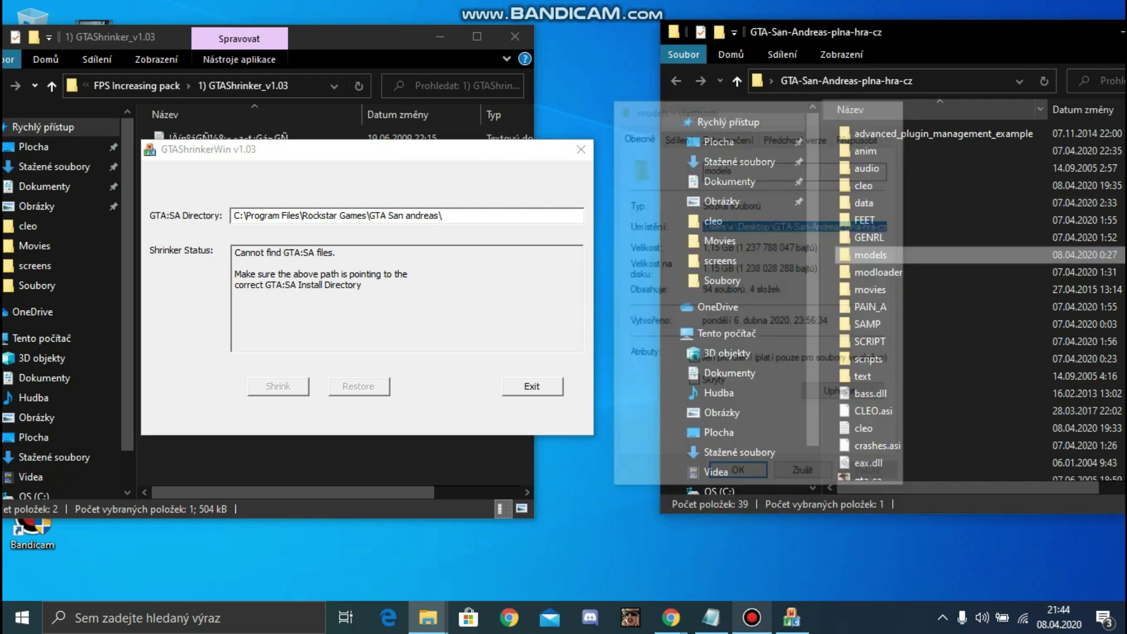
Set the shrinker's GTA:SA Directory to C:\Users\x\Desktop\GTA-San-Andreas-plna-hra-cz and exit GTAShrinkerWin
drag(443, 215, 322, 215)
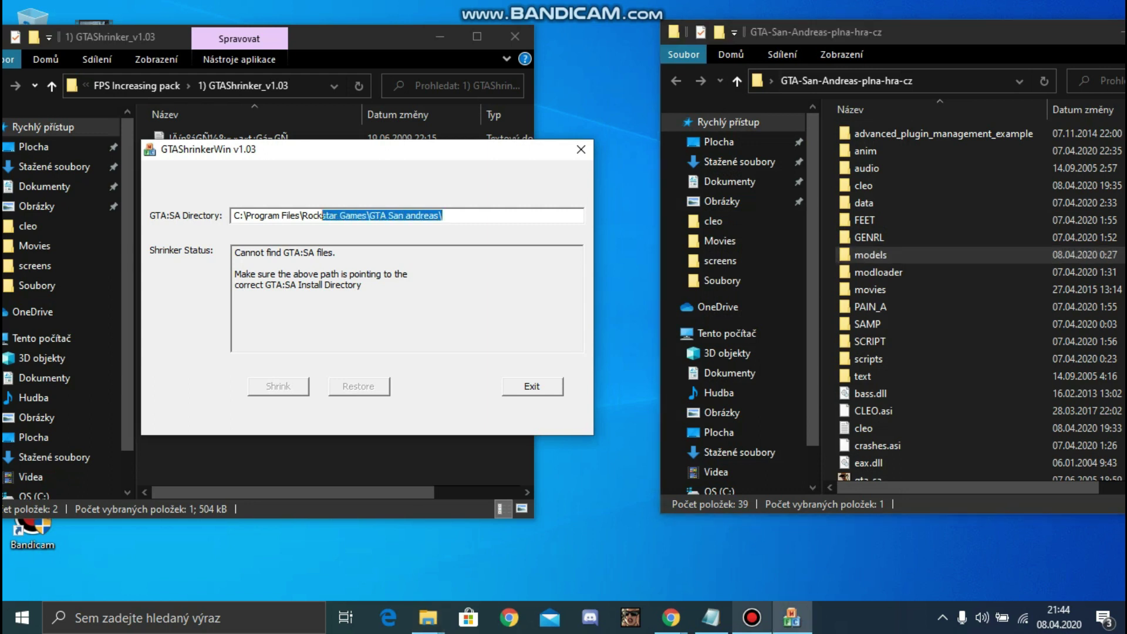
right_click(453, 216)
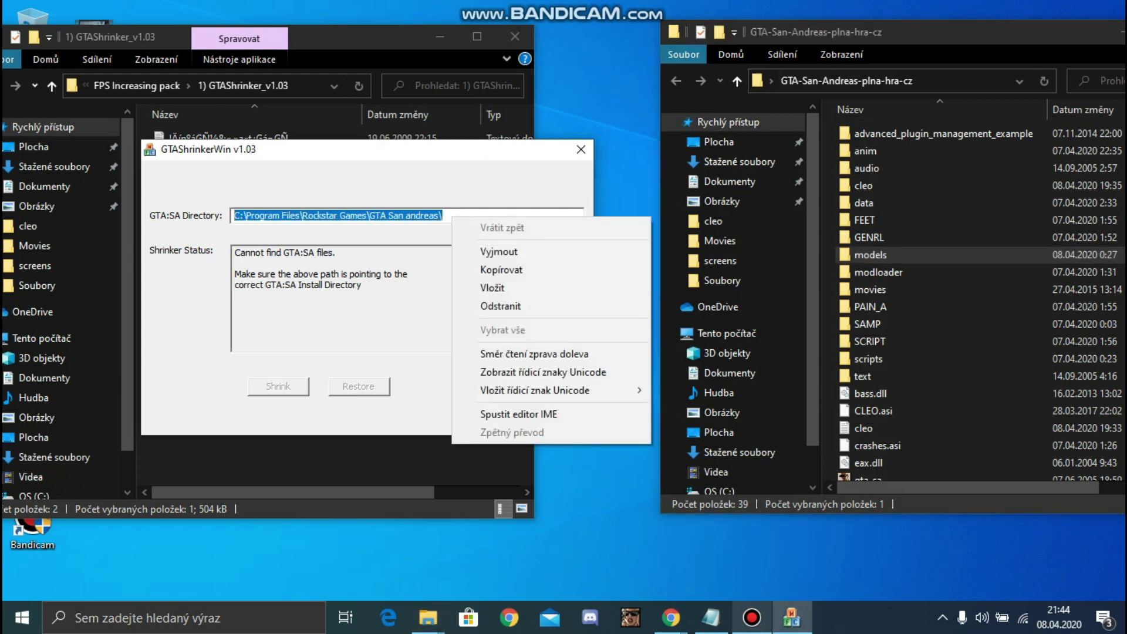
click(492, 288)
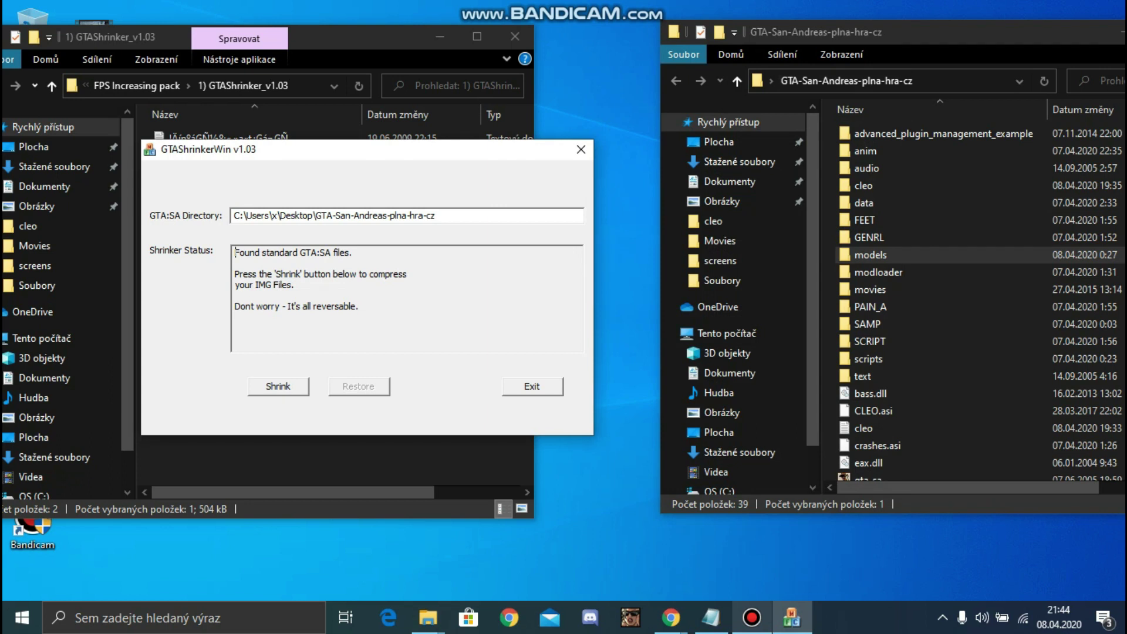
click(532, 386)
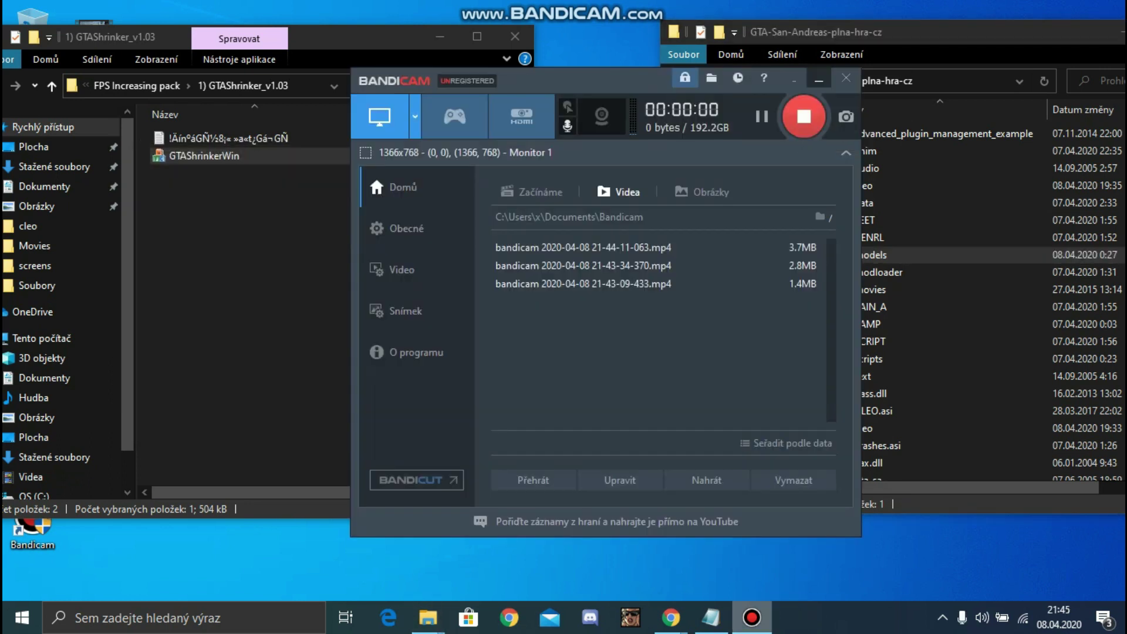
click(819, 77)
Return to the FPS Increasing pack folder and open 2) effects and particles (Move these files to Models folder)
drag(257, 45, 411, 54)
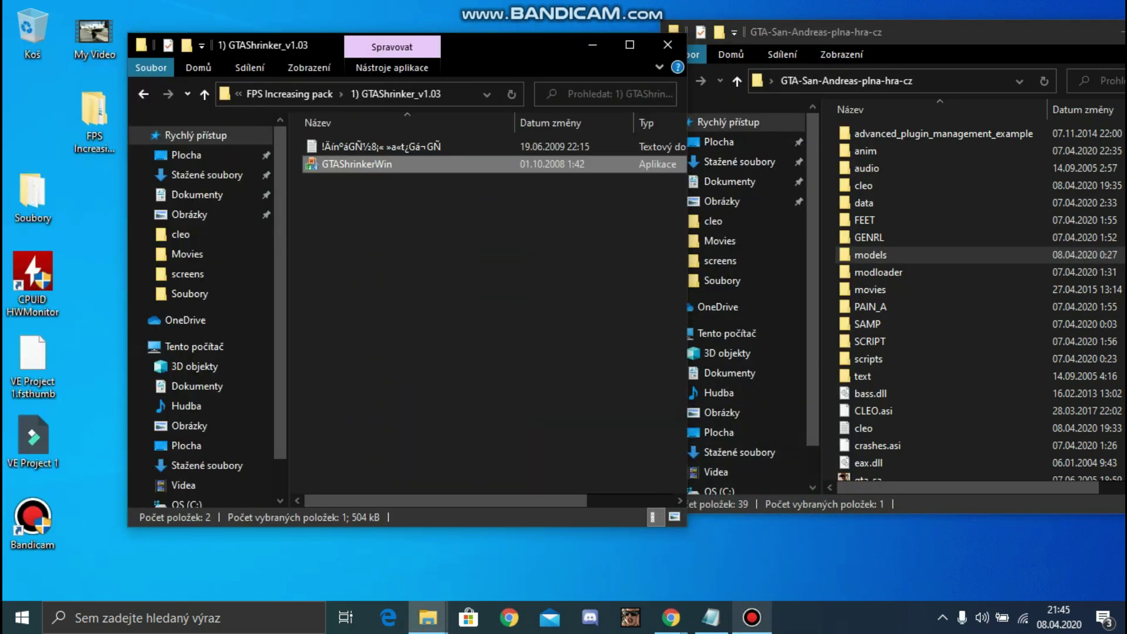
drag(399, 206, 479, 242)
click(376, 164)
click(434, 247)
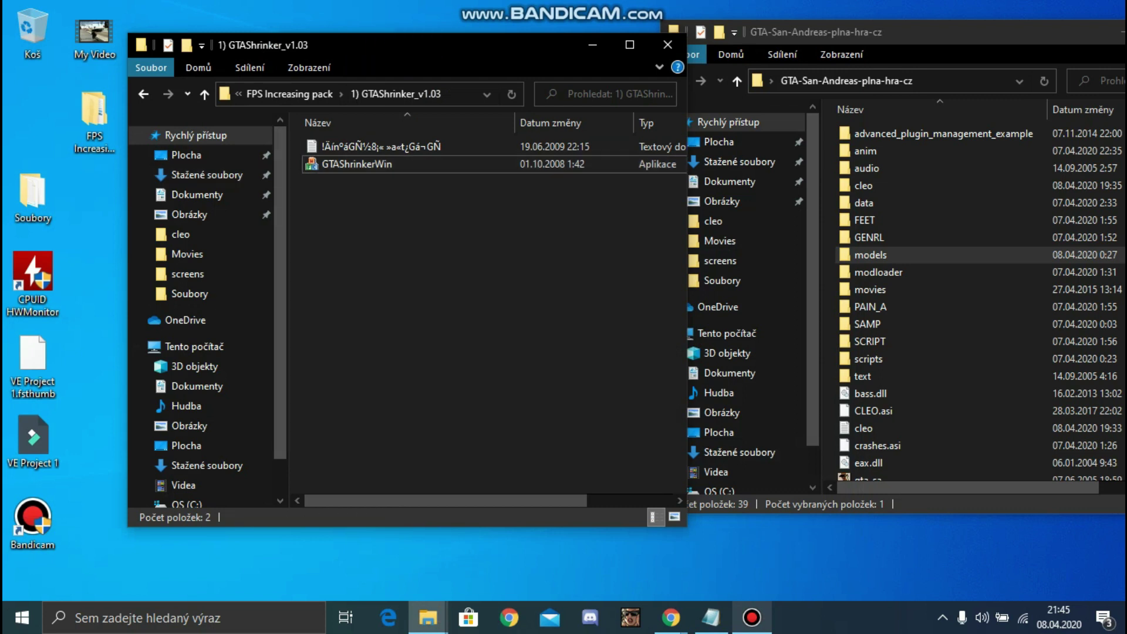
key(BackSpace)
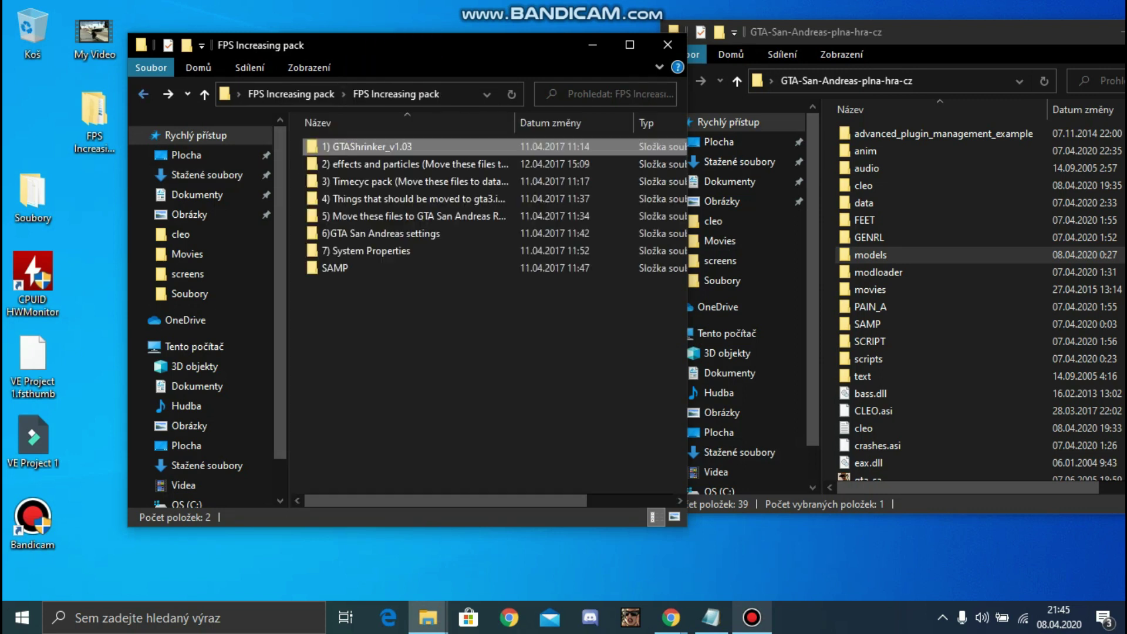
click(411, 164)
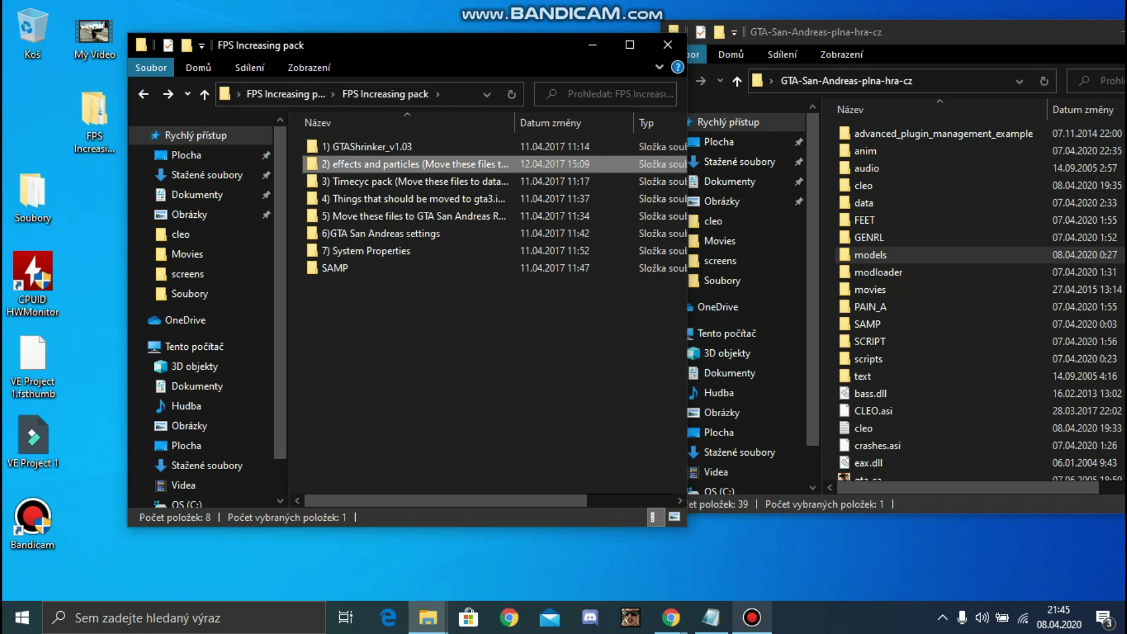
double_click(411, 164)
drag(393, 46, 257, 19)
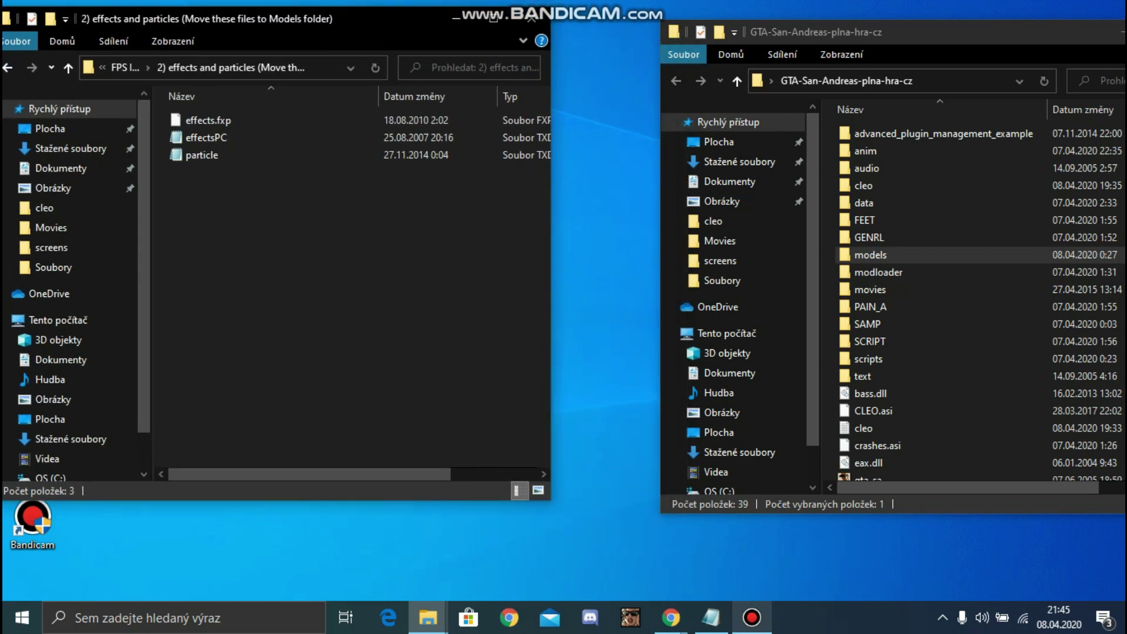
Open the game's models folder and try to move effects.fxp, effectsPC and particle into it
drag(248, 224, 244, 114)
drag(825, 32, 730, 14)
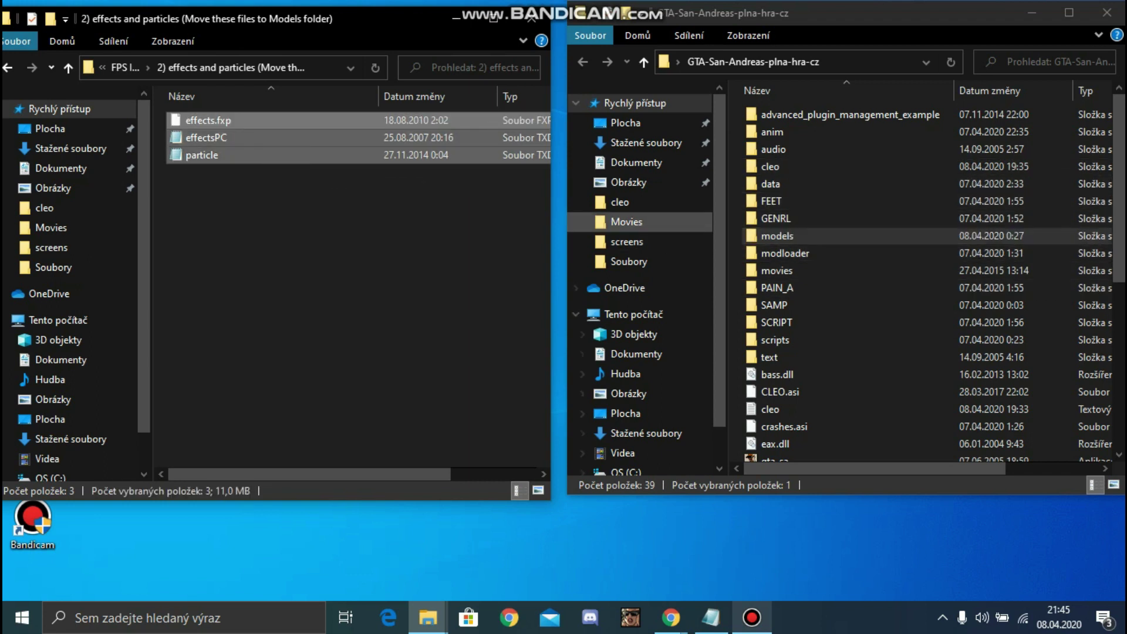
double_click(778, 236)
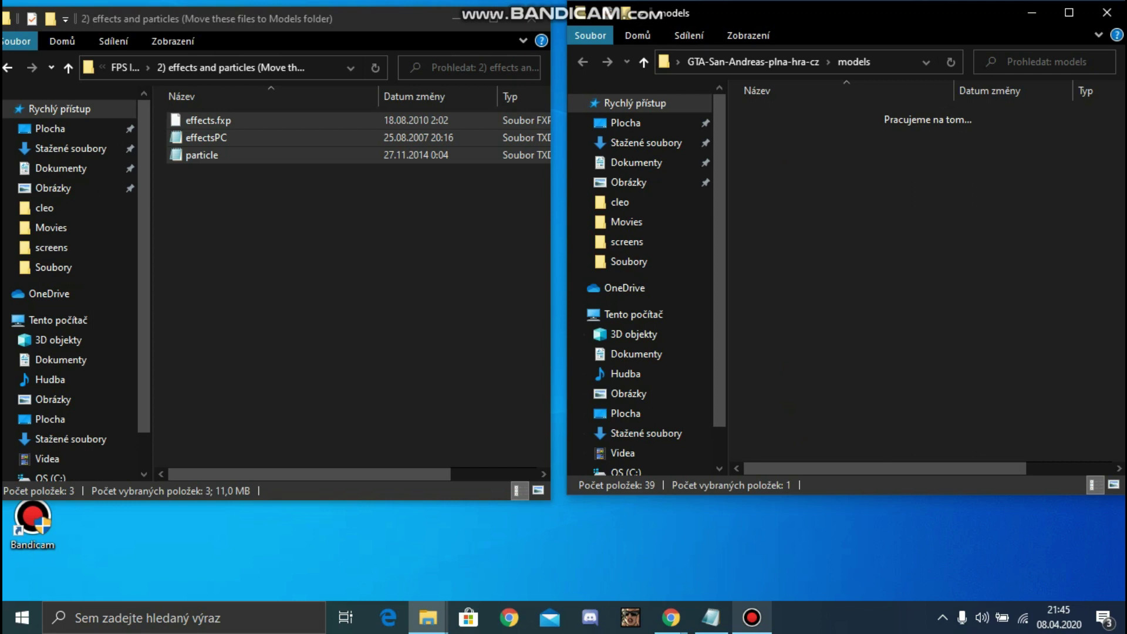
drag(267, 223, 734, 317)
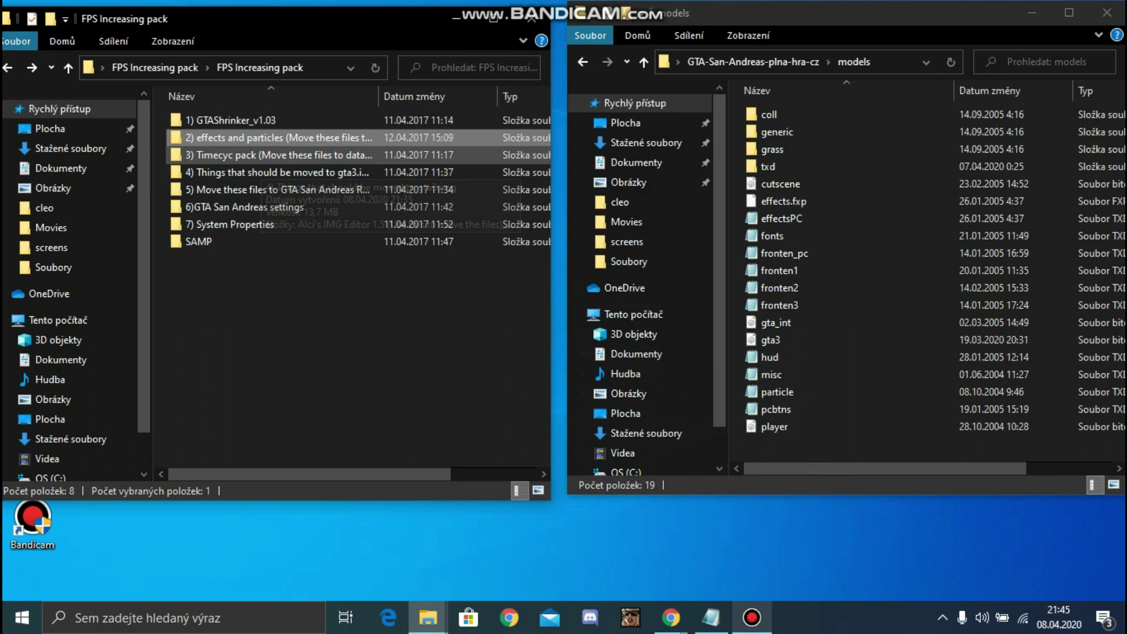
Move timecyc.aaa, timecyc.dat and timecycp.dat from 3) Timecyc pack into the game's data folder
double_click(246, 154)
drag(246, 198, 243, 121)
mouse_move(244, 121)
mouse_down()
mouse_move(755, 62)
mouse_move(640, 203)
mouse_move(822, 265)
mouse_up()
click(582, 62)
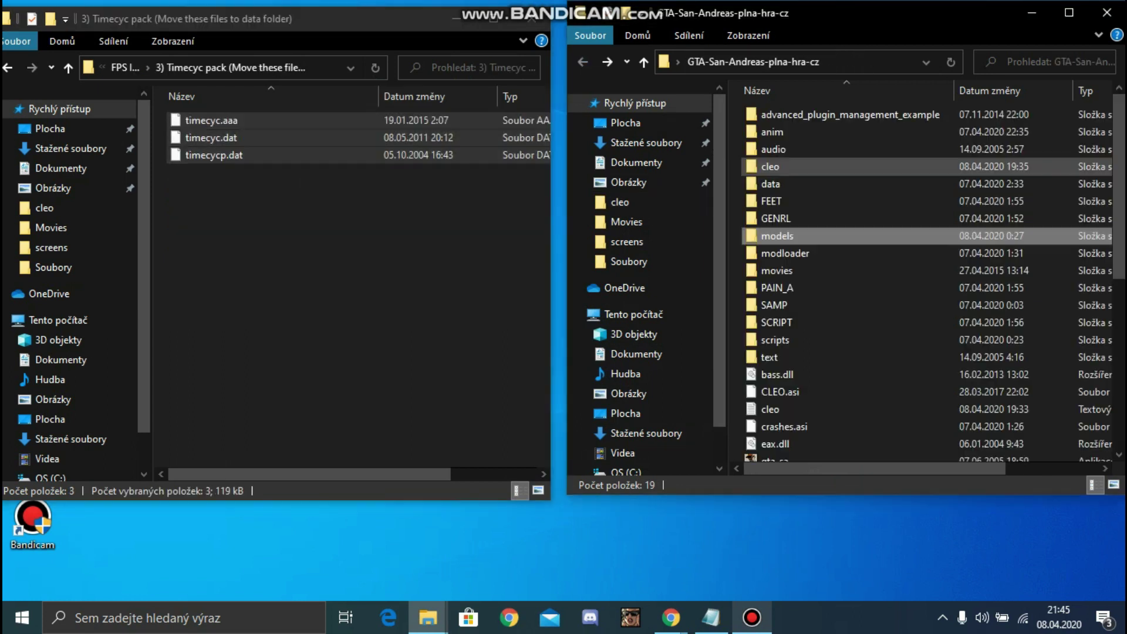
double_click(769, 184)
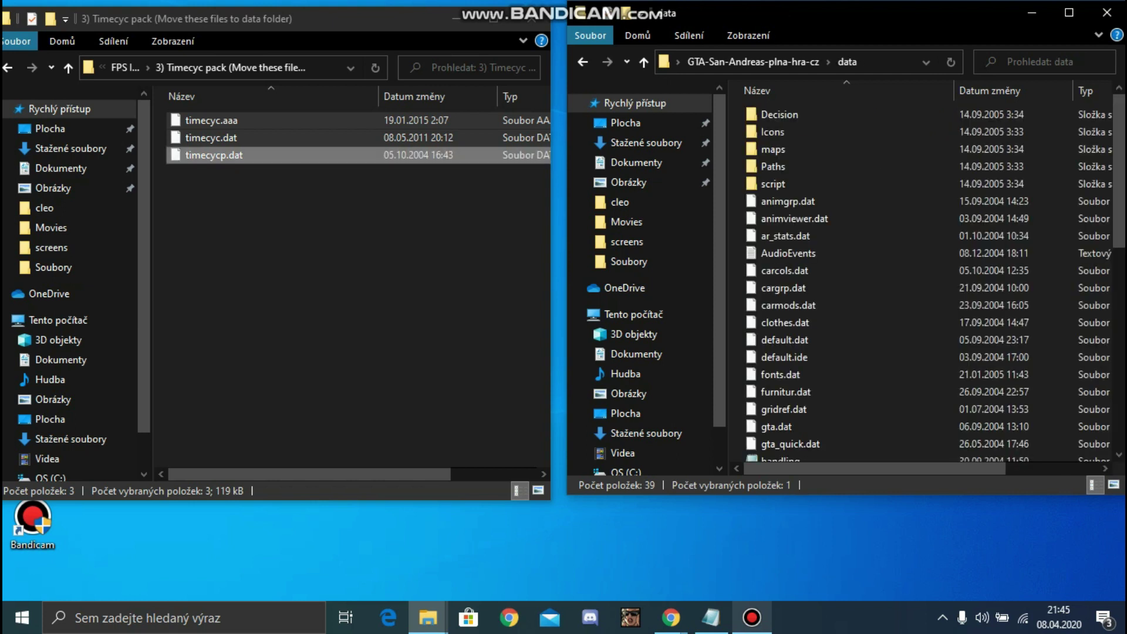
drag(405, 138, 746, 238)
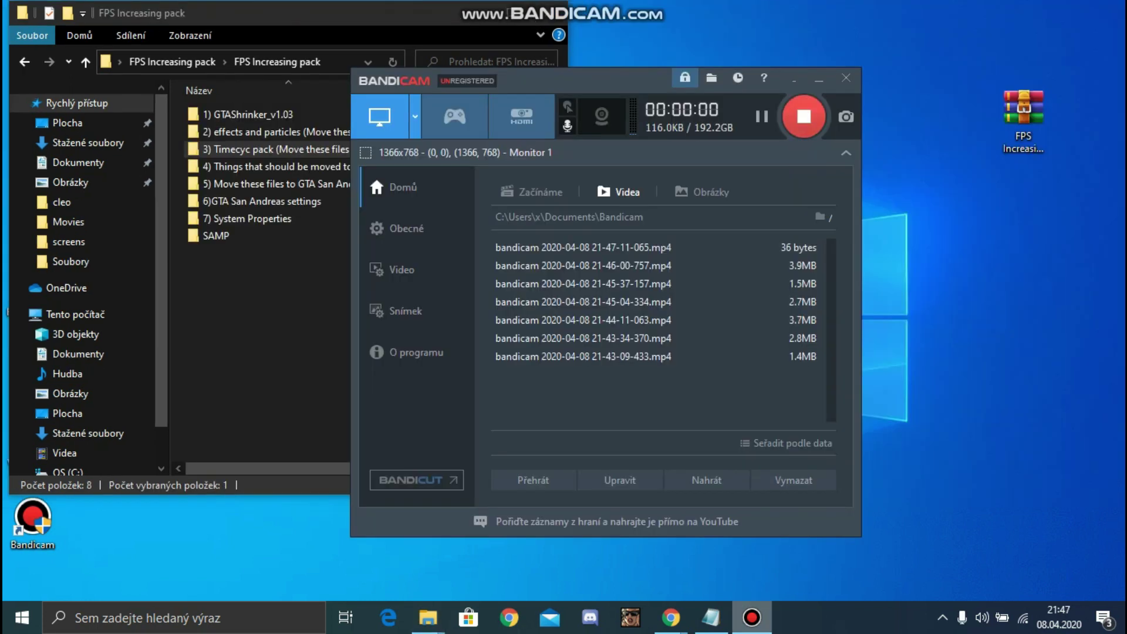
Open 4) Things that should be moved to gta3.img and launch Alci's IMG Editor 1.5 from its folder
click(819, 78)
click(253, 167)
double_click(253, 166)
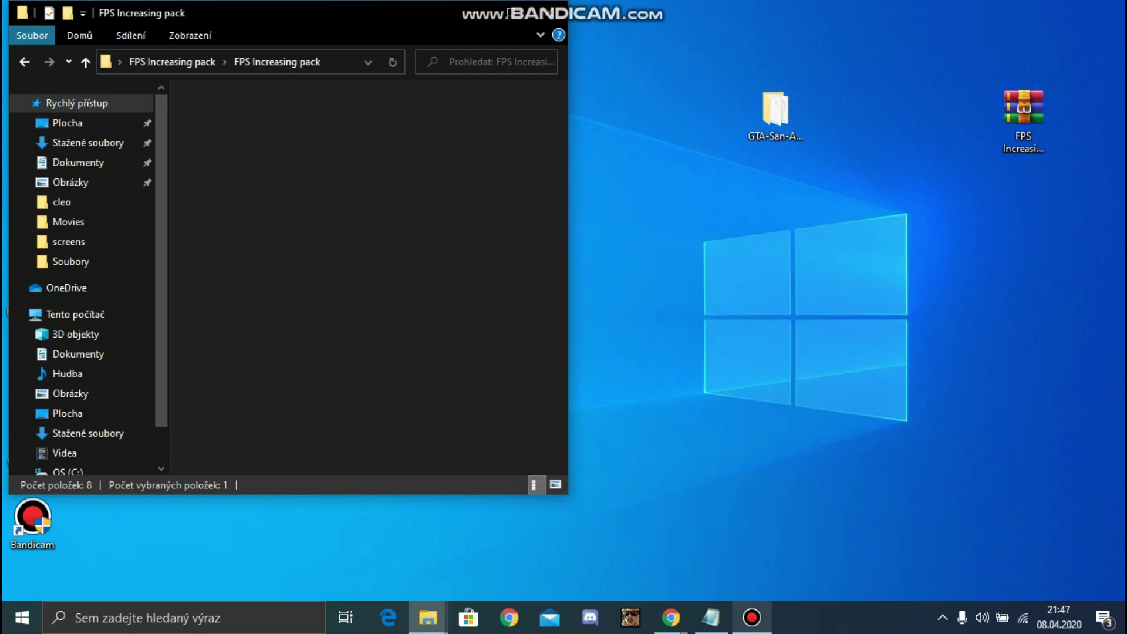
click(253, 115)
click(253, 176)
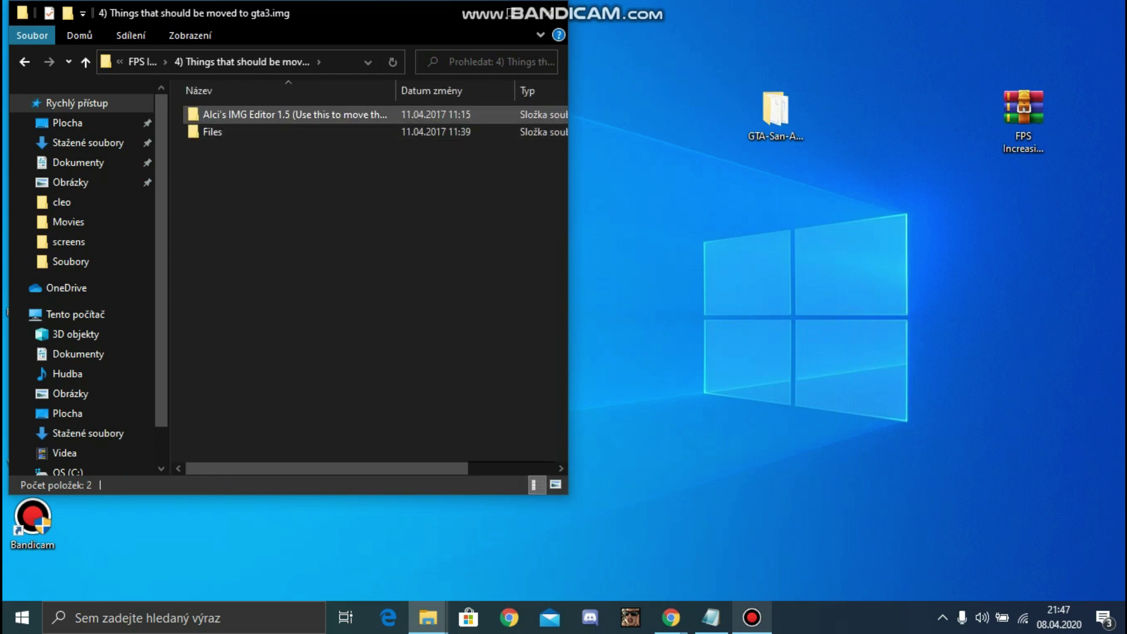
click(252, 114)
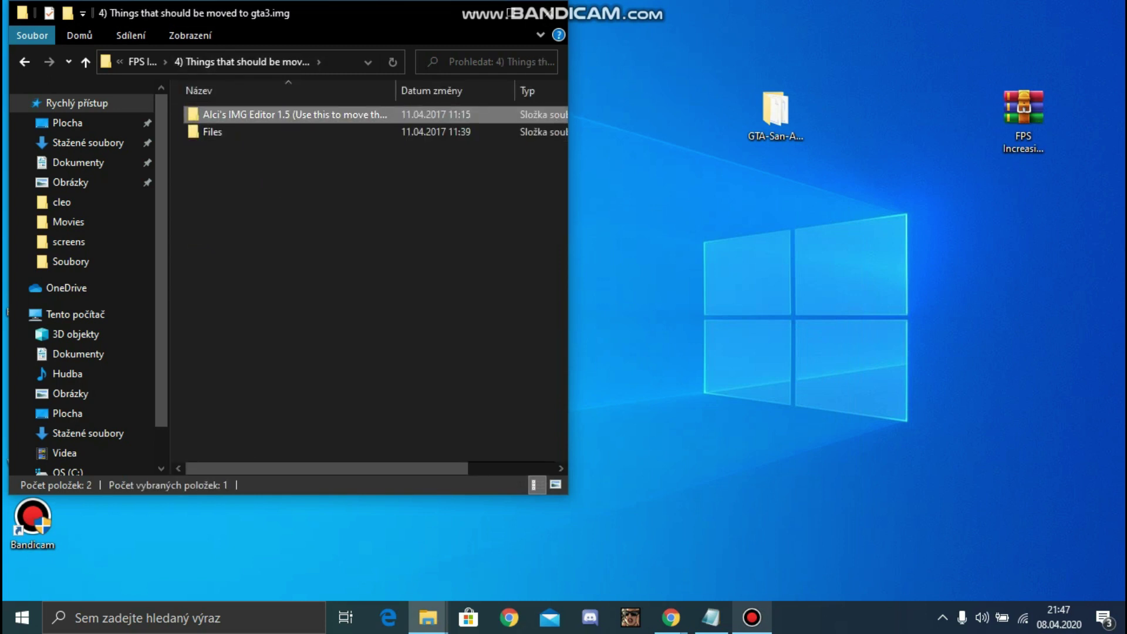
double_click(293, 114)
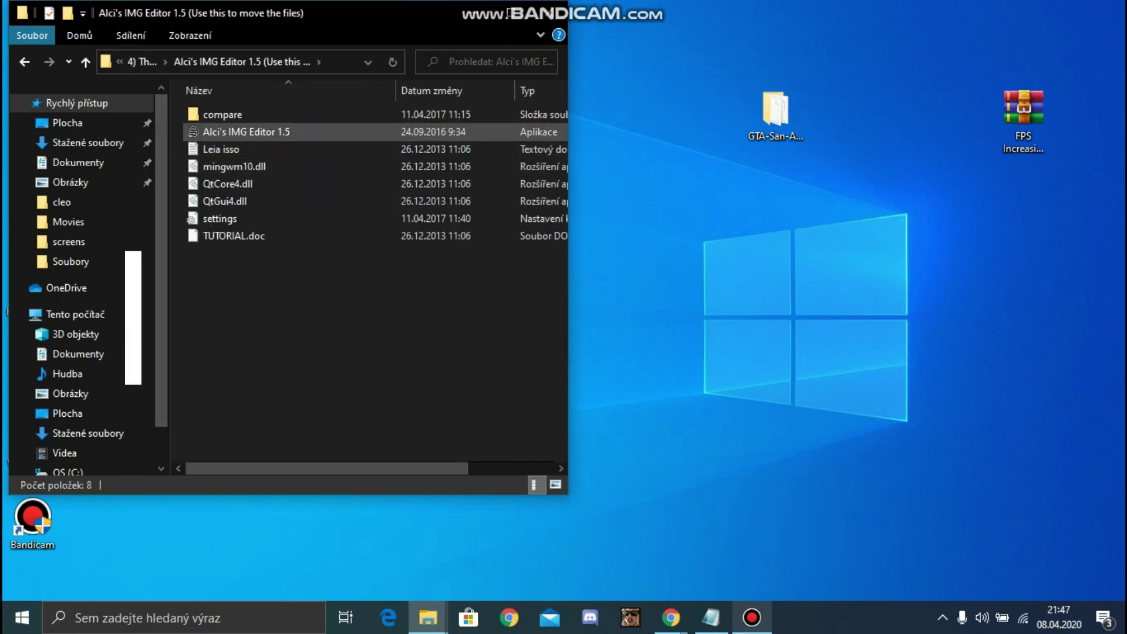
double_click(246, 131)
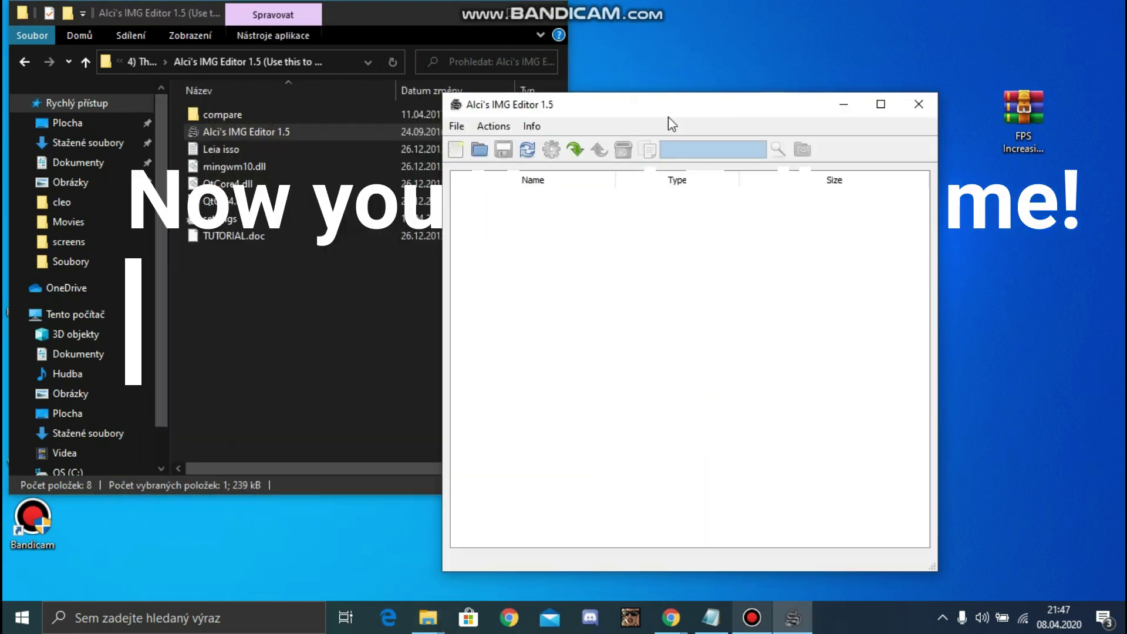
Open the gta3 archive from the models folder of GTA-San-Andreas-plna-hra-cz in the IMG editor
click(616, 93)
click(637, 115)
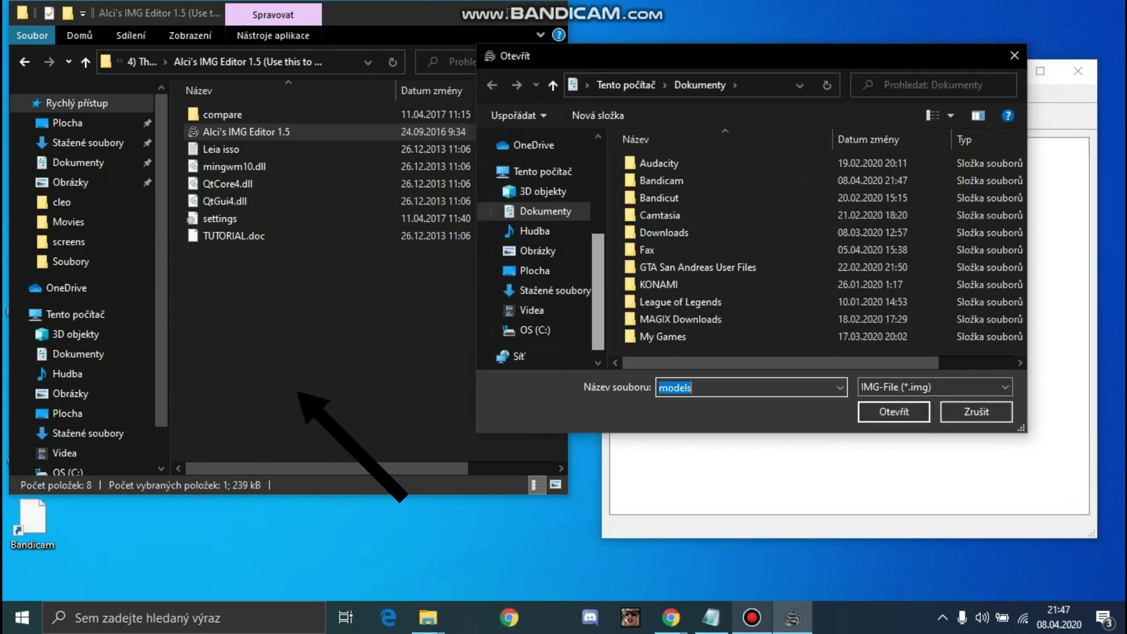
scroll(546, 229, up, 3)
click(546, 234)
scroll(546, 293, down, 3)
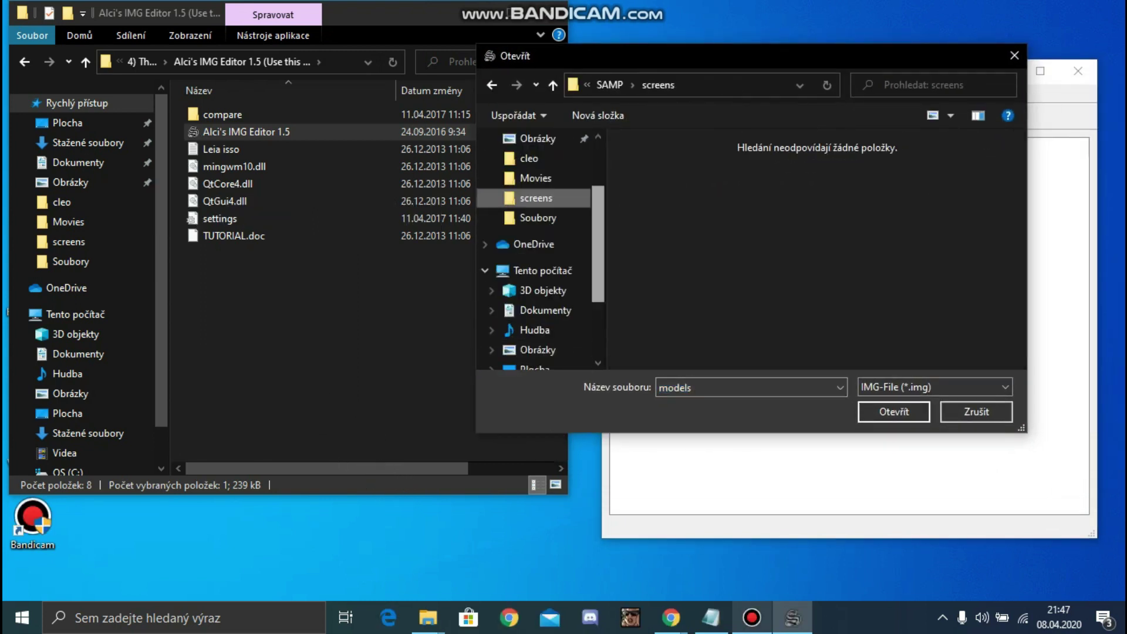
click(535, 270)
double_click(758, 182)
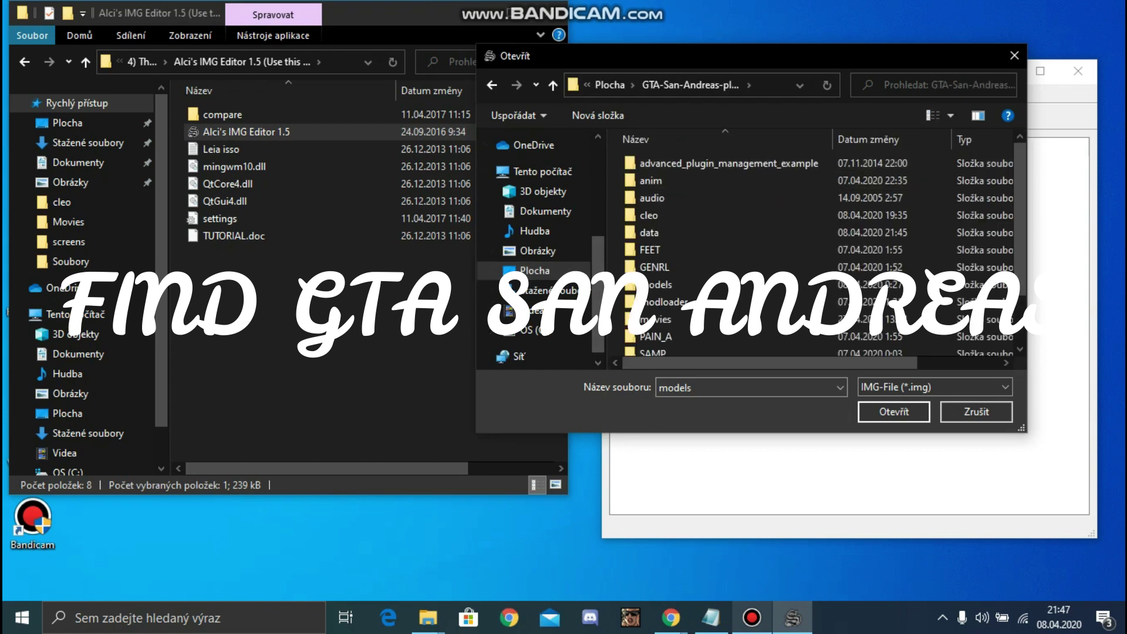
mouse_move(1020, 218)
mouse_down()
mouse_move(1020, 256)
mouse_move(1020, 216)
mouse_up()
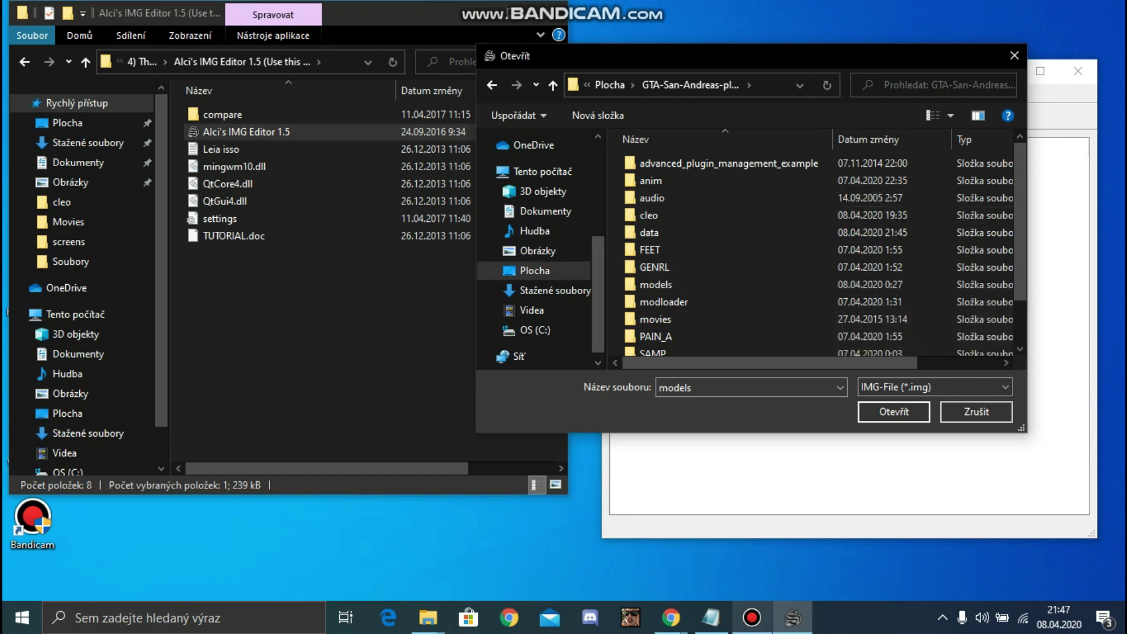
scroll(664, 302, down, 1)
scroll(664, 302, up, 1)
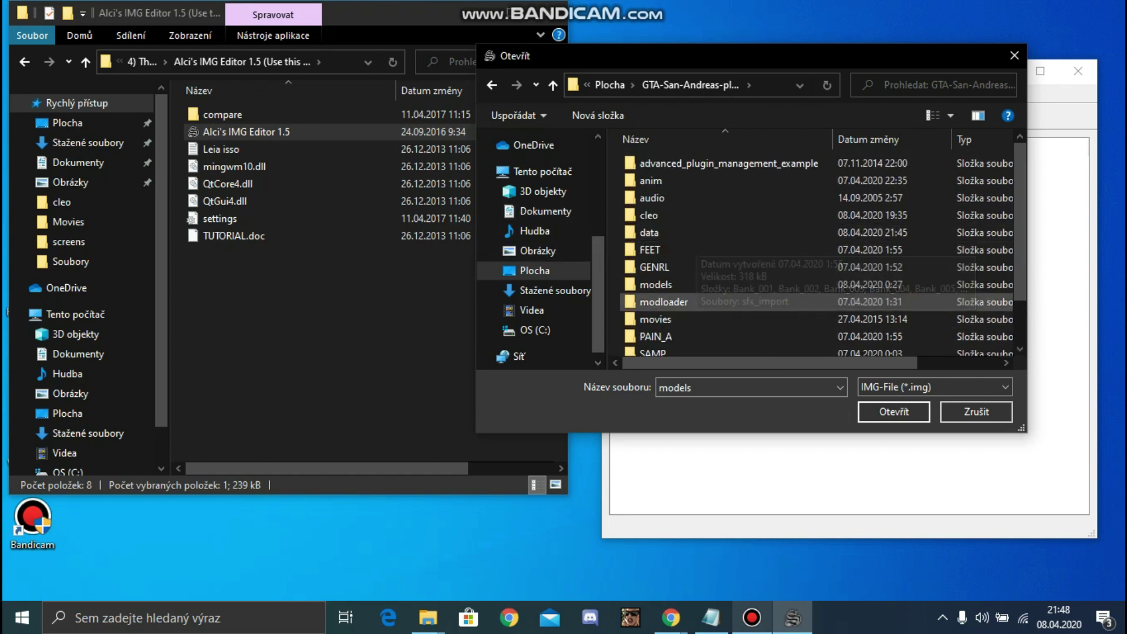
double_click(656, 284)
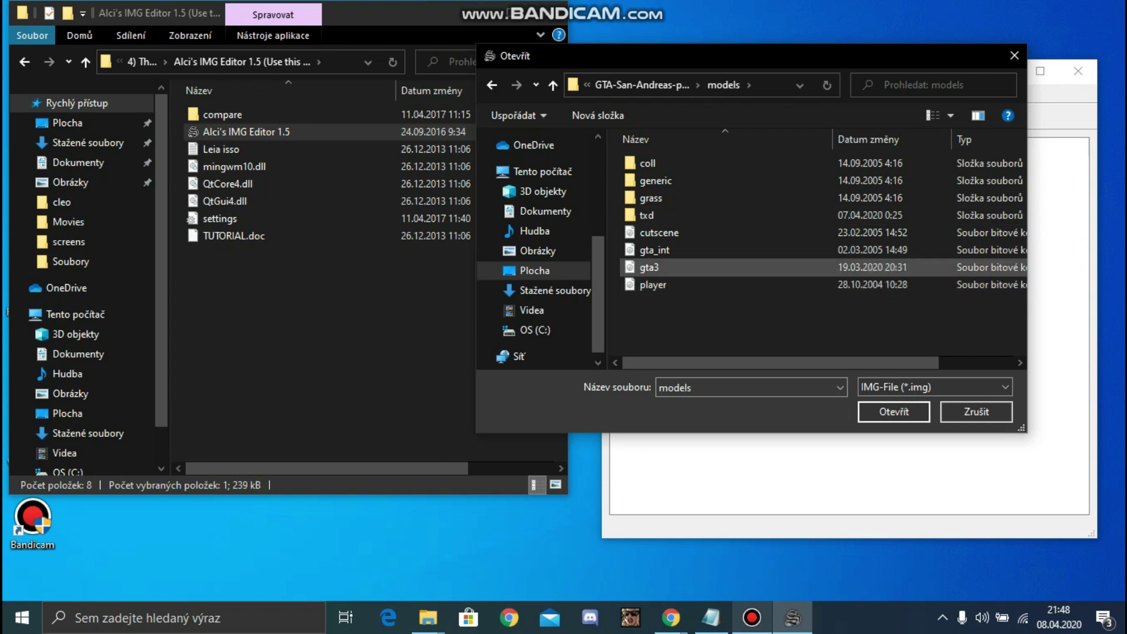
double_click(649, 267)
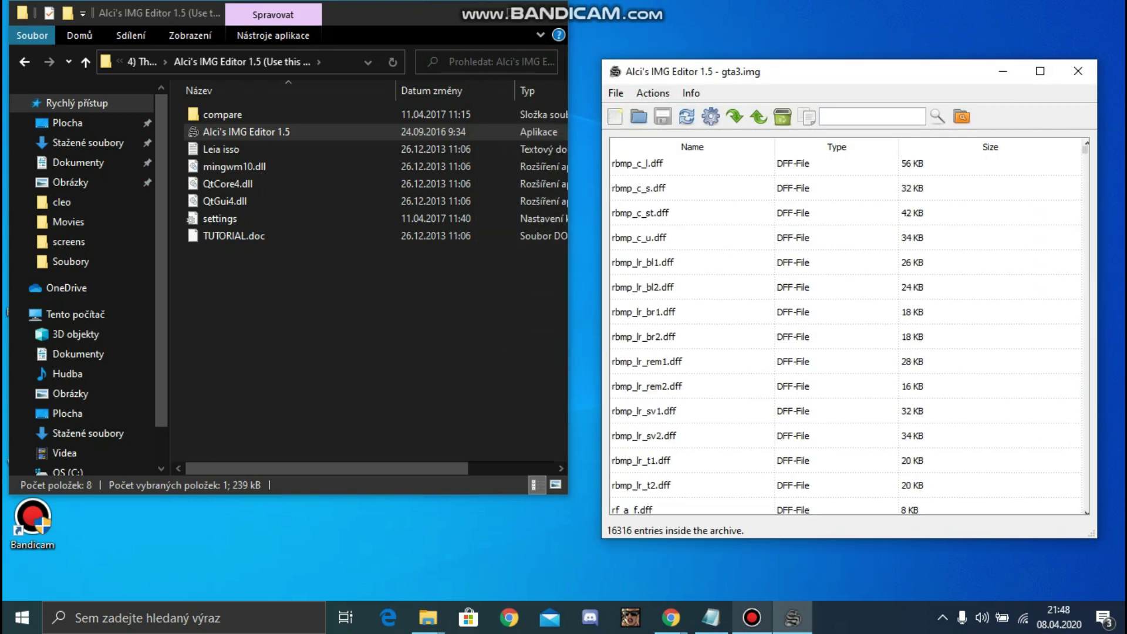
Try to import everything from the pack's 4) Things that should be moved to gta3.img > Files folder into the gta3 archive
scroll(846, 329, up, 20)
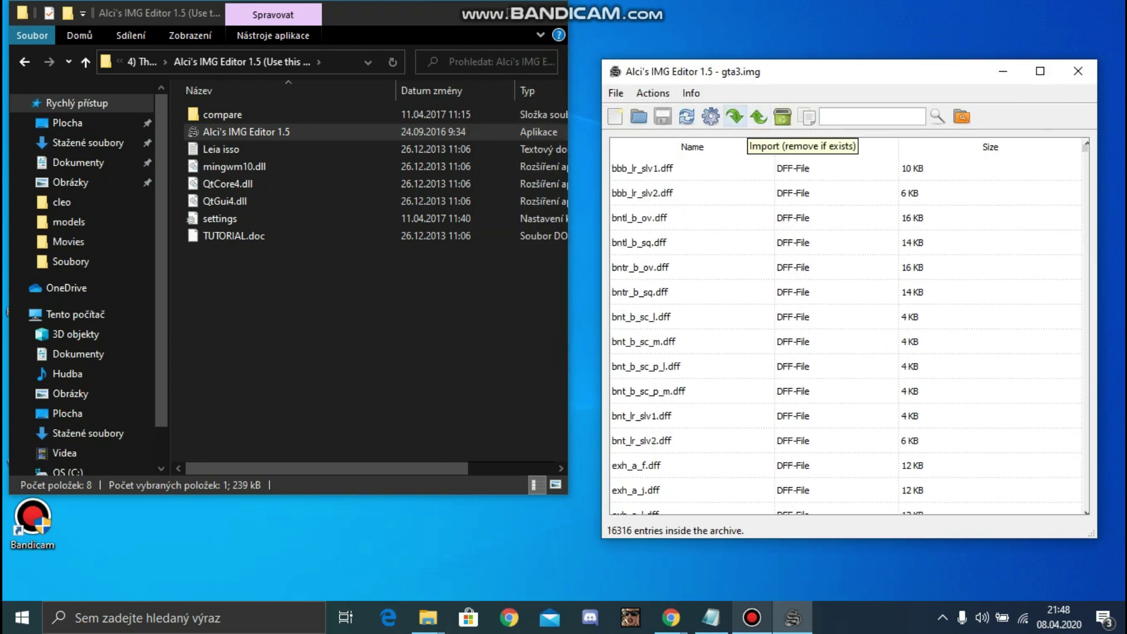
click(735, 116)
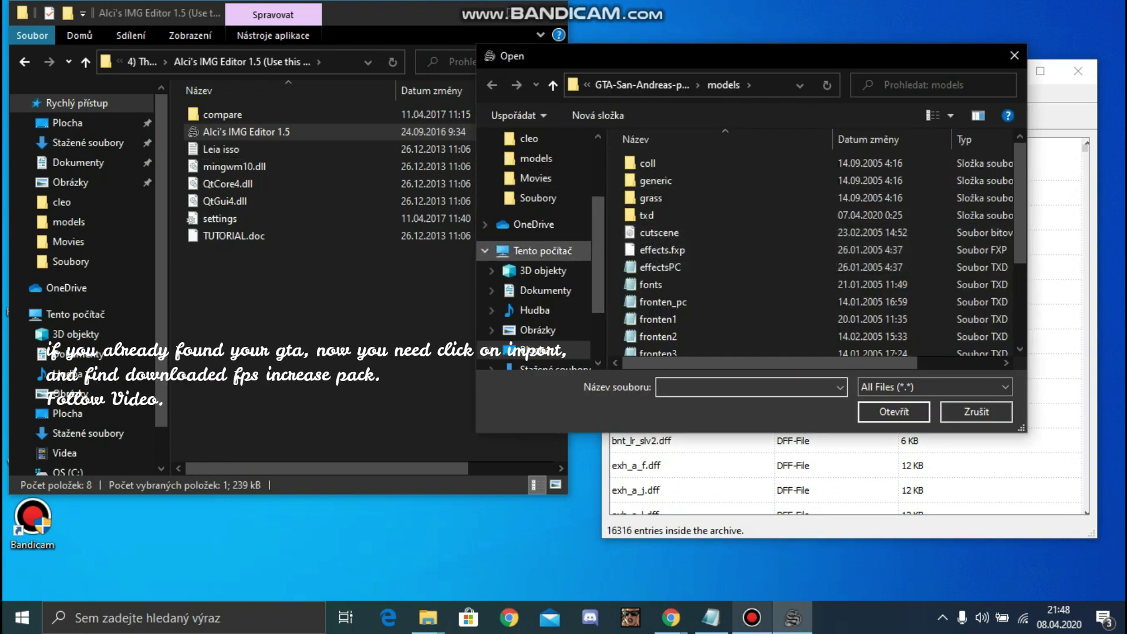
scroll(537, 246, down, 2)
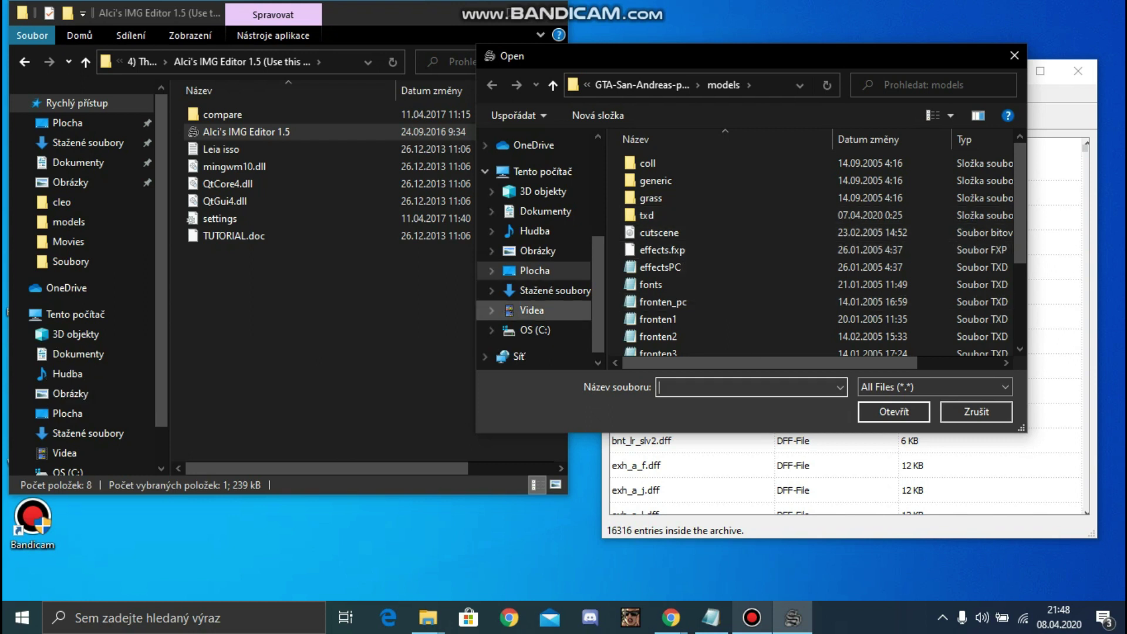
click(535, 270)
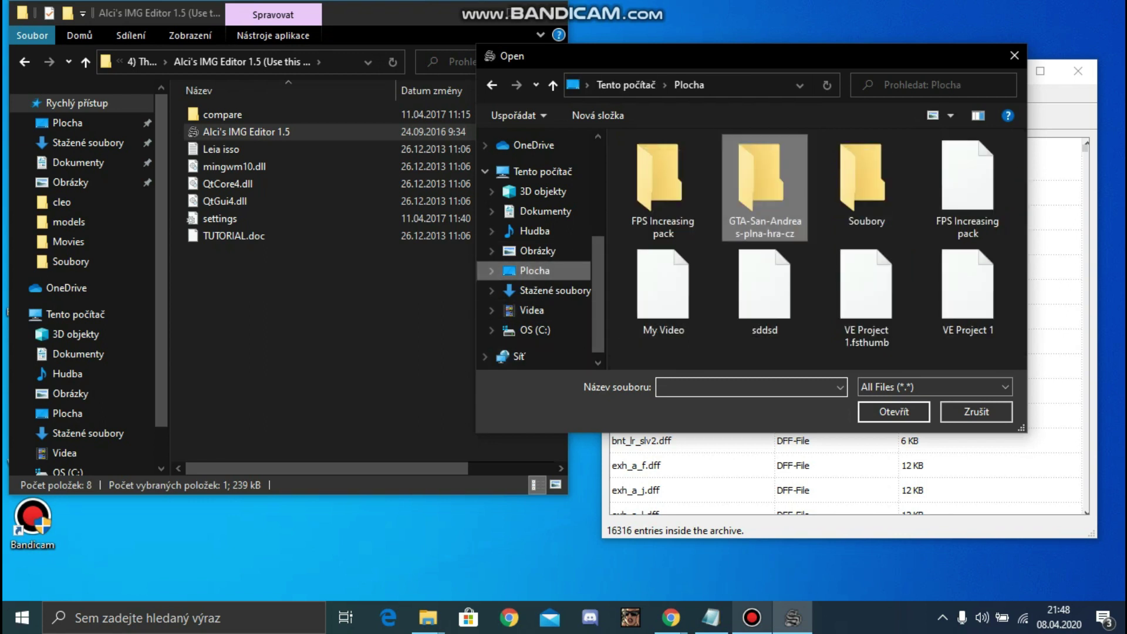
double_click(663, 182)
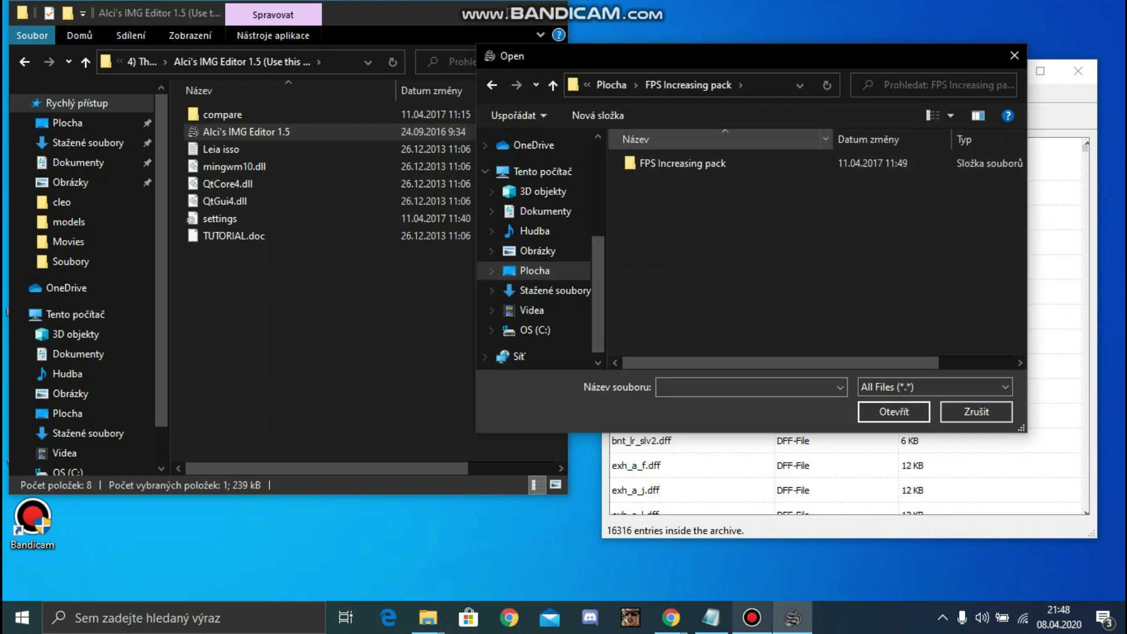
click(699, 232)
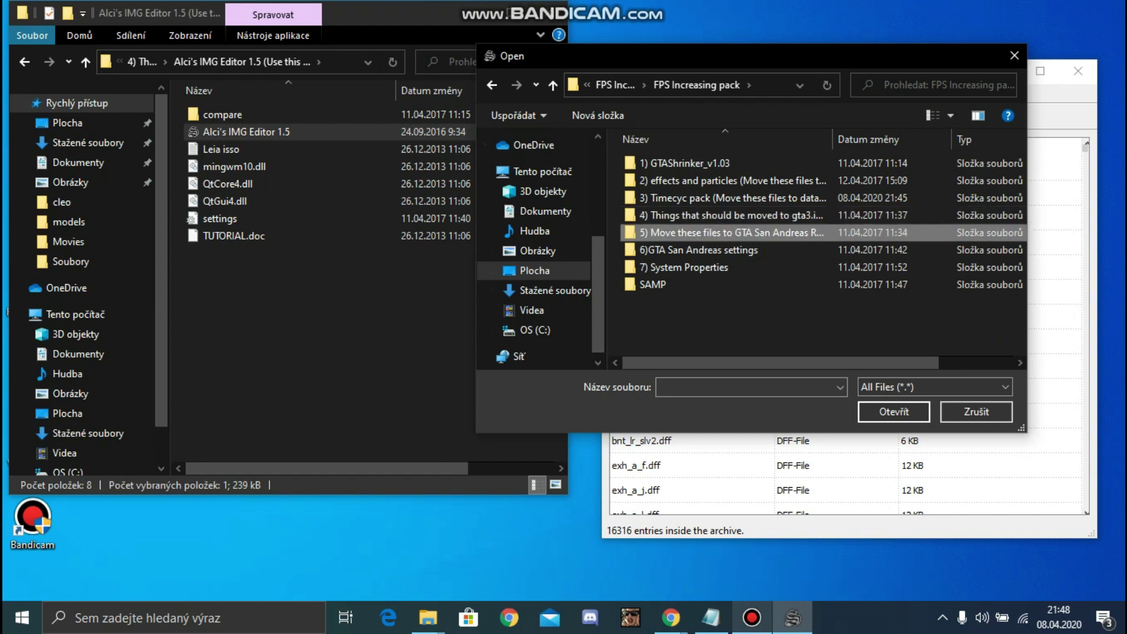
double_click(728, 215)
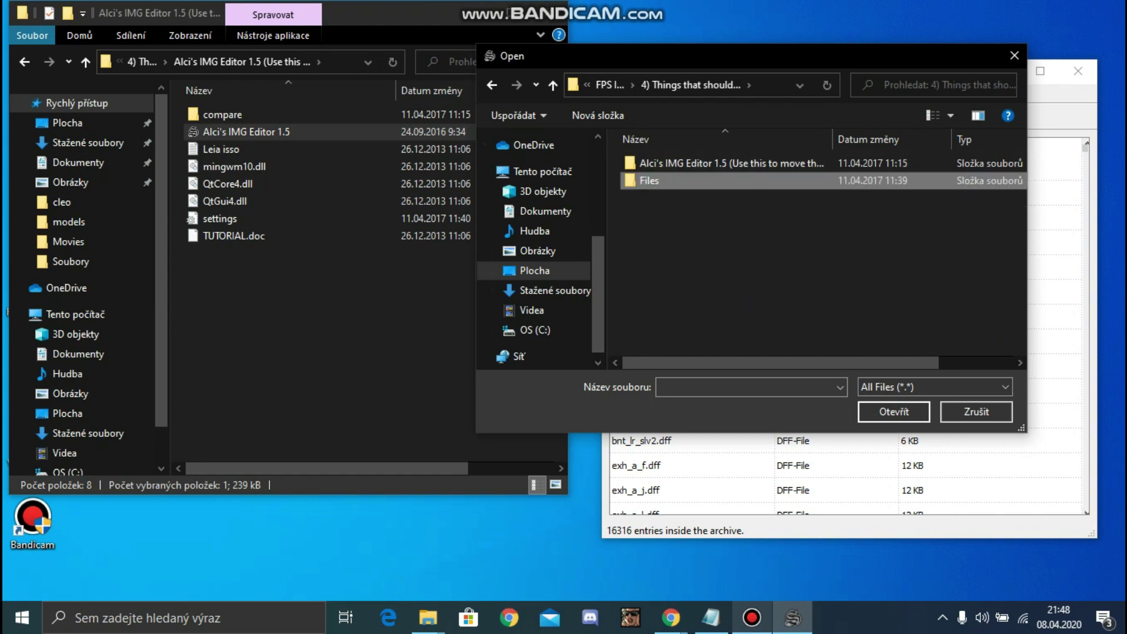
double_click(658, 181)
drag(619, 155, 932, 376)
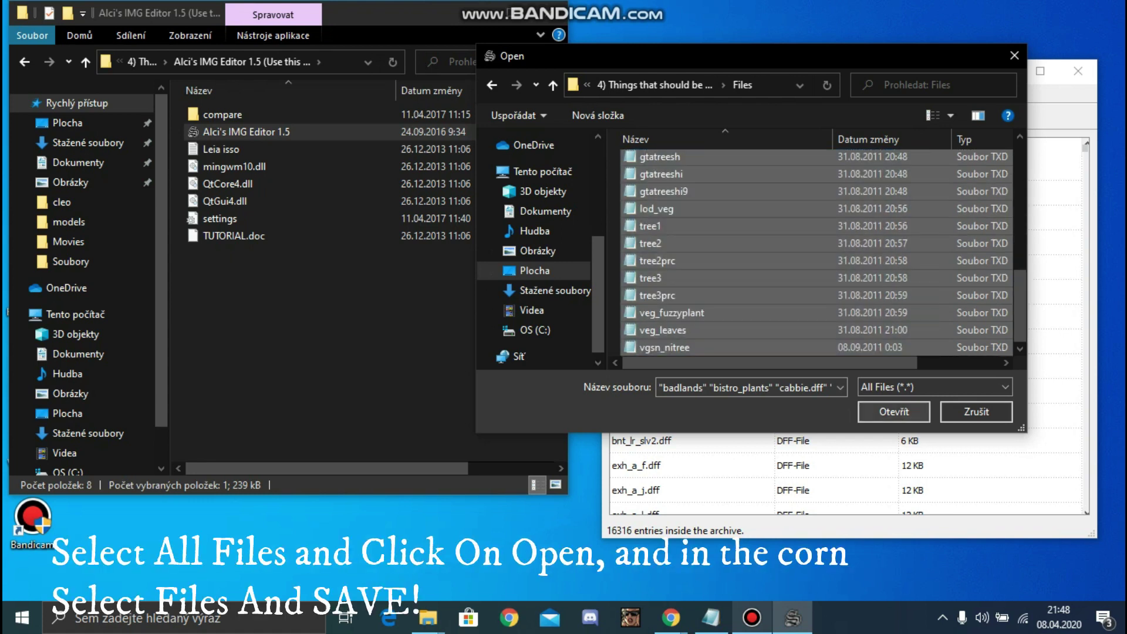
click(976, 413)
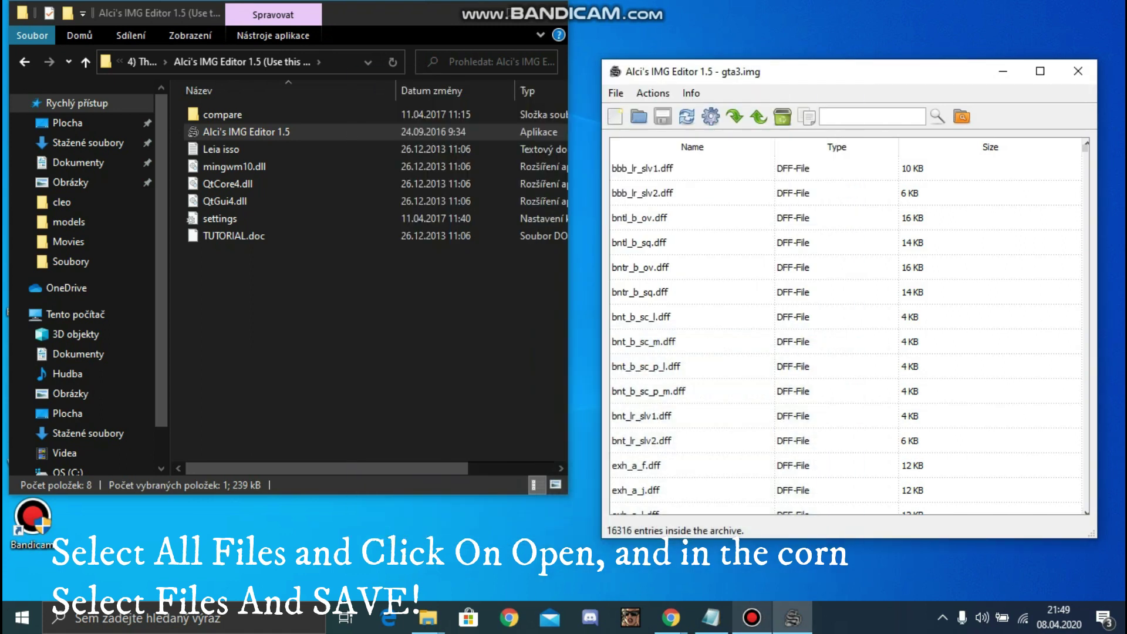
Close the IMG editor and open the pack's folder 5) Move these files to GTA San Andreas Root folder
click(1078, 71)
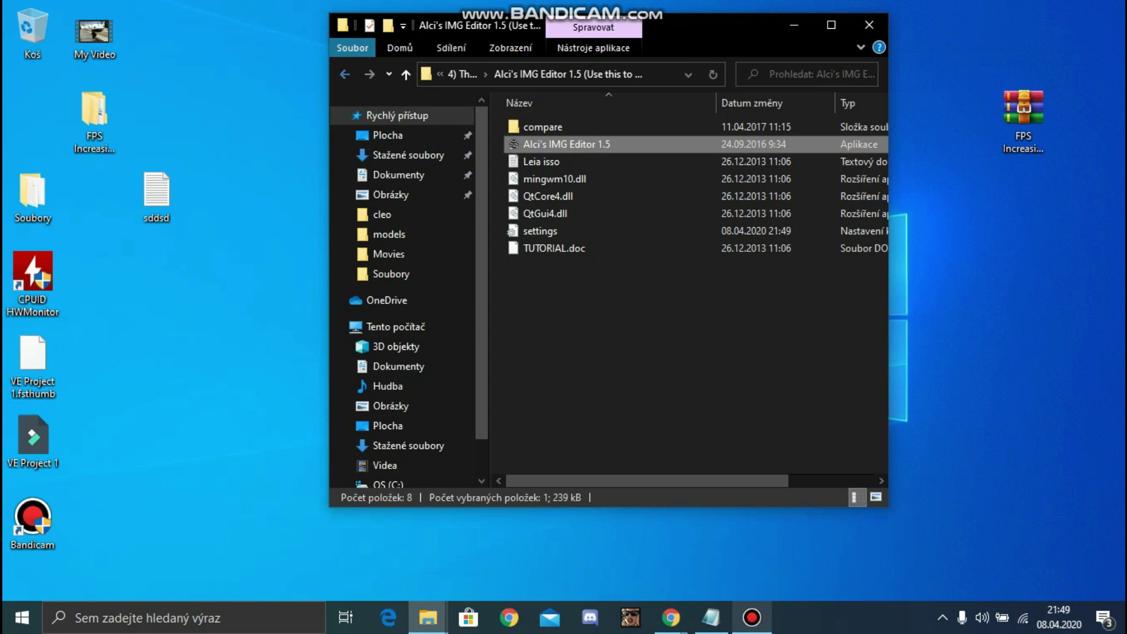
key(alt+Left)
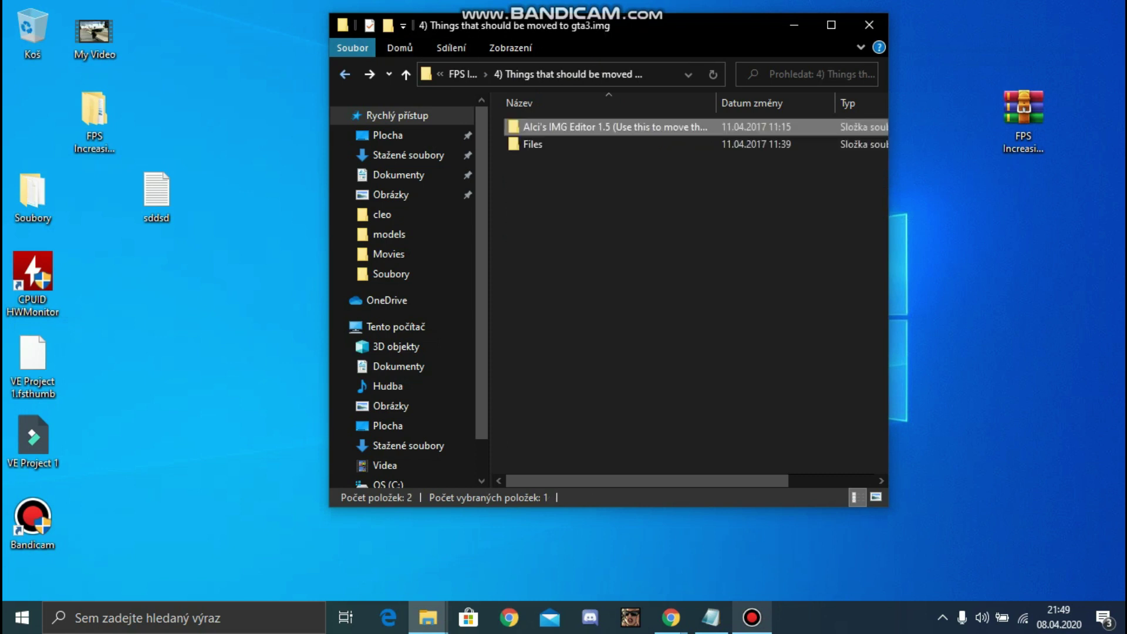
drag(529, 25, 386, 19)
click(203, 69)
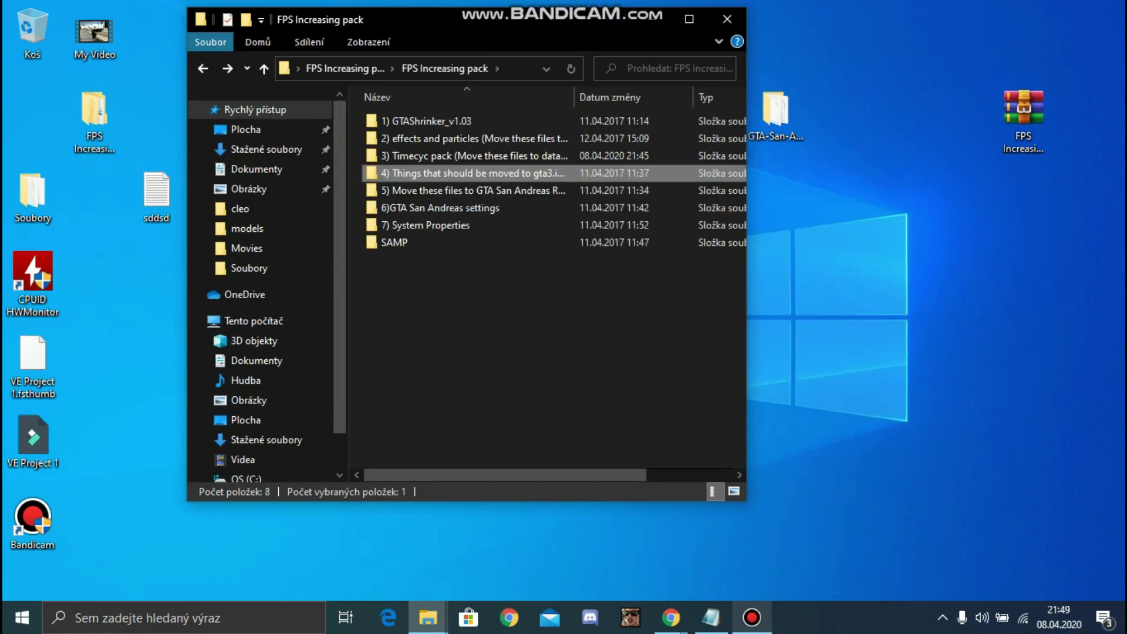
drag(533, 21, 476, 16)
double_click(435, 185)
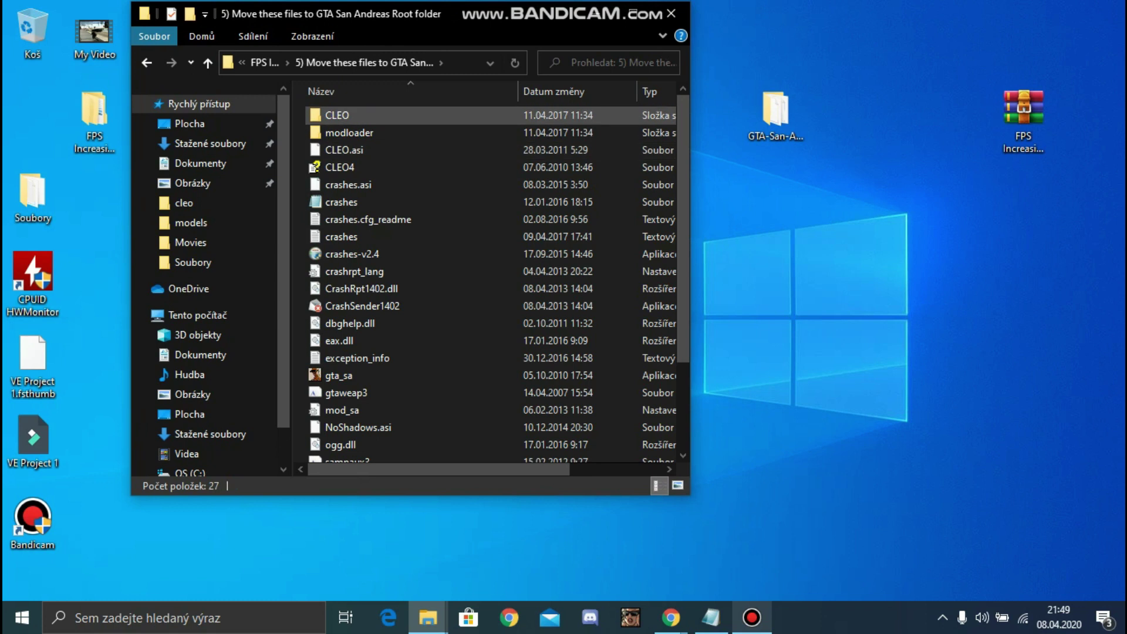
Select all files and folders in 5) Move these files to GTA San Andreas Root folder and open the game folder on the desktop
scroll(347, 147, down, 2)
scroll(346, 147, up, 2)
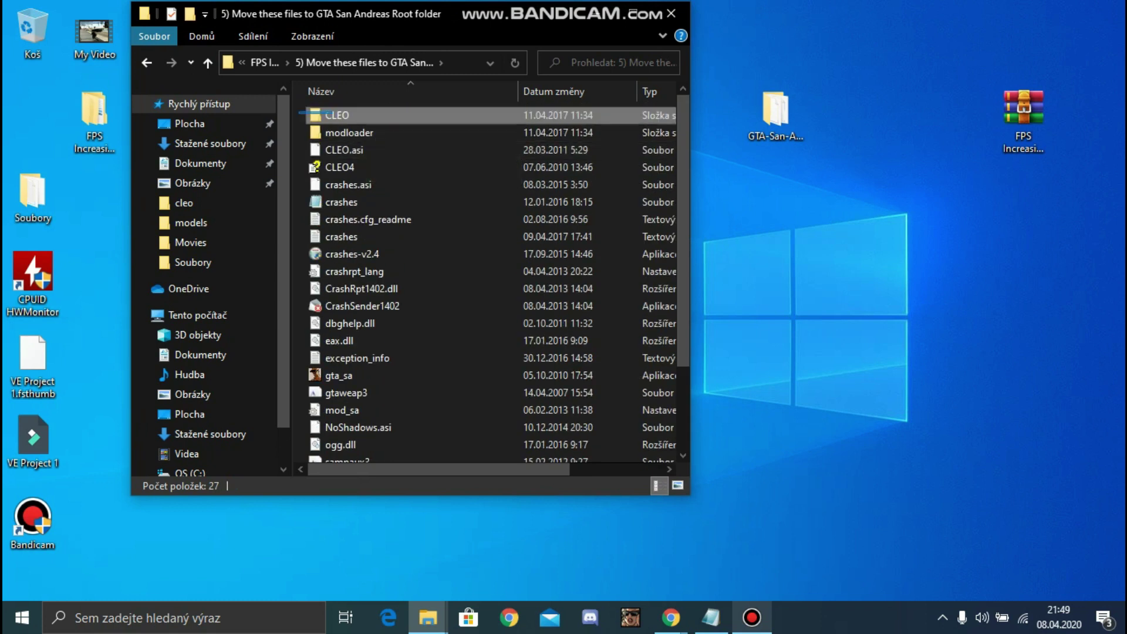
drag(300, 111, 518, 471)
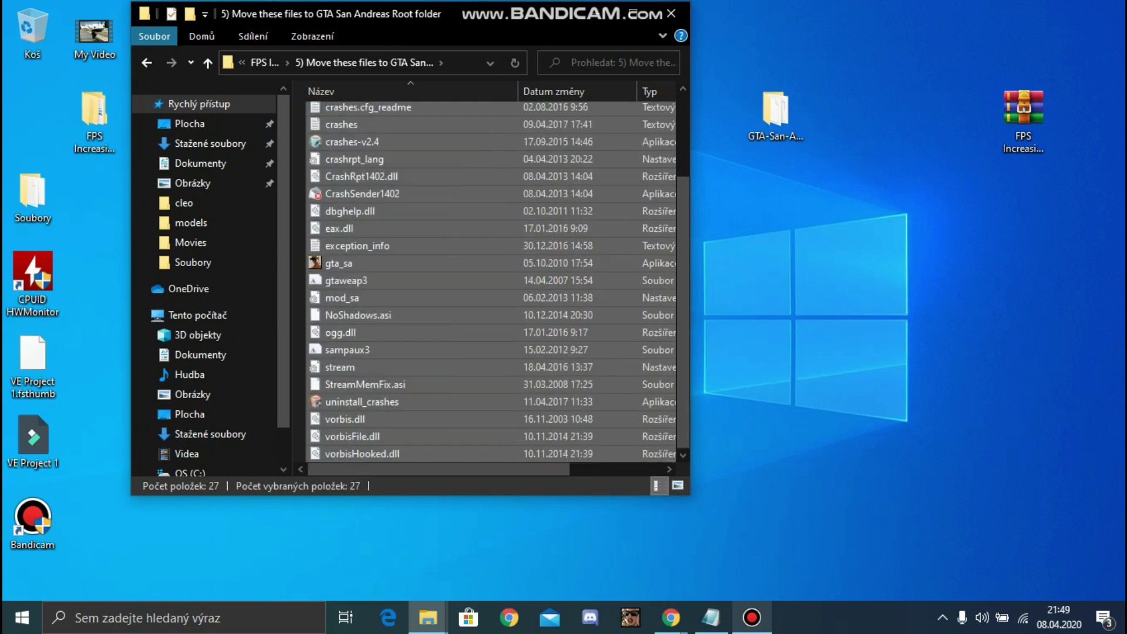
double_click(775, 113)
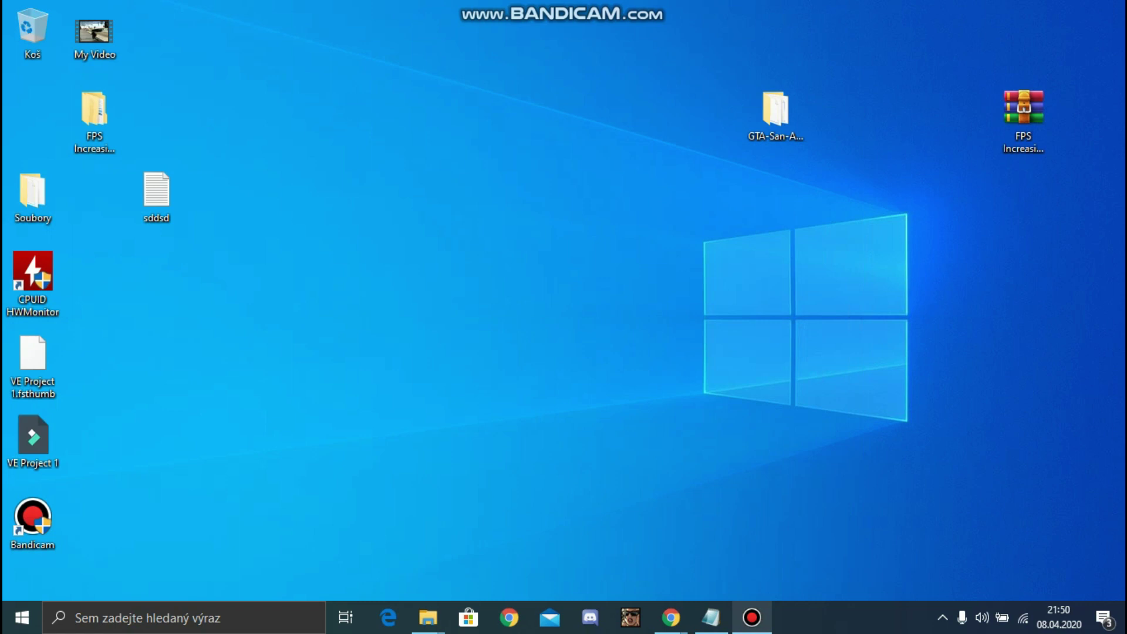
drag(803, 198, 867, 277)
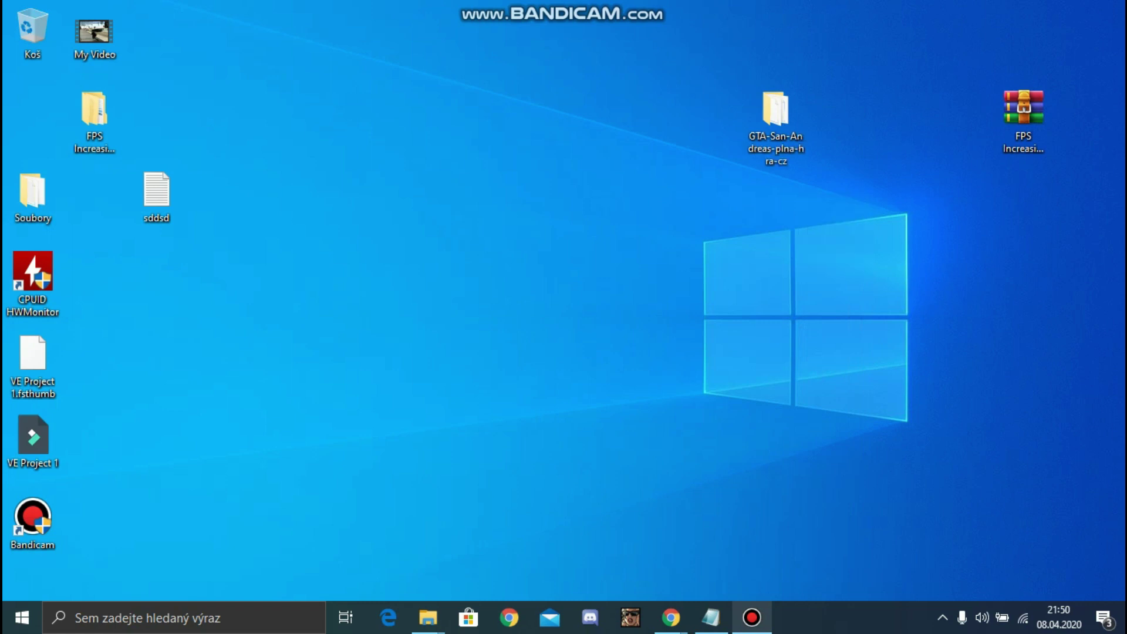